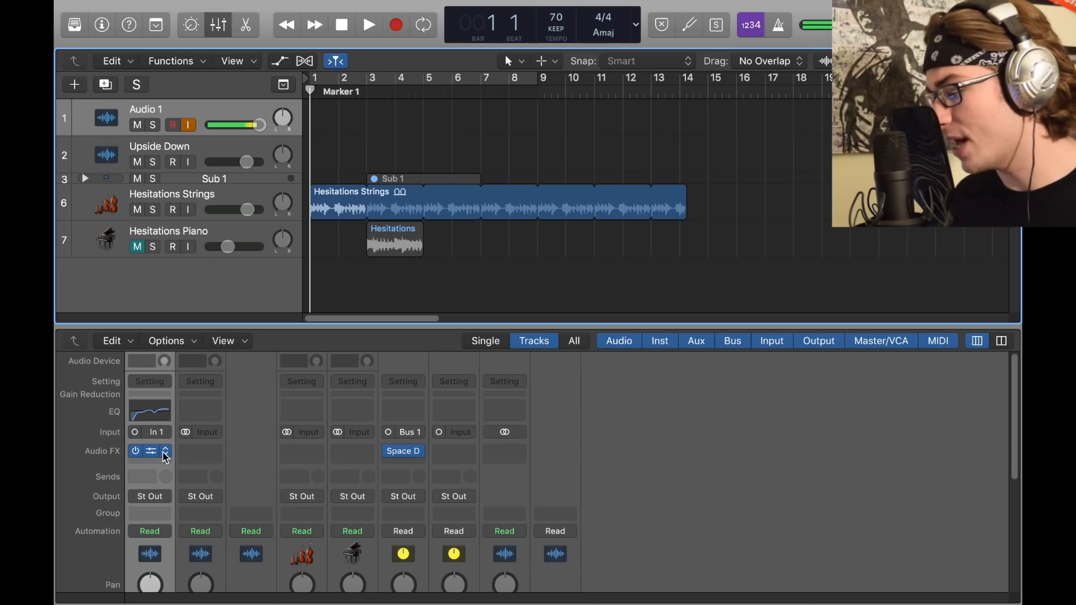
- Remove the existing effect plug-in from the Audio 1 channel strip
left_click(165, 457)
left_click(184, 312)
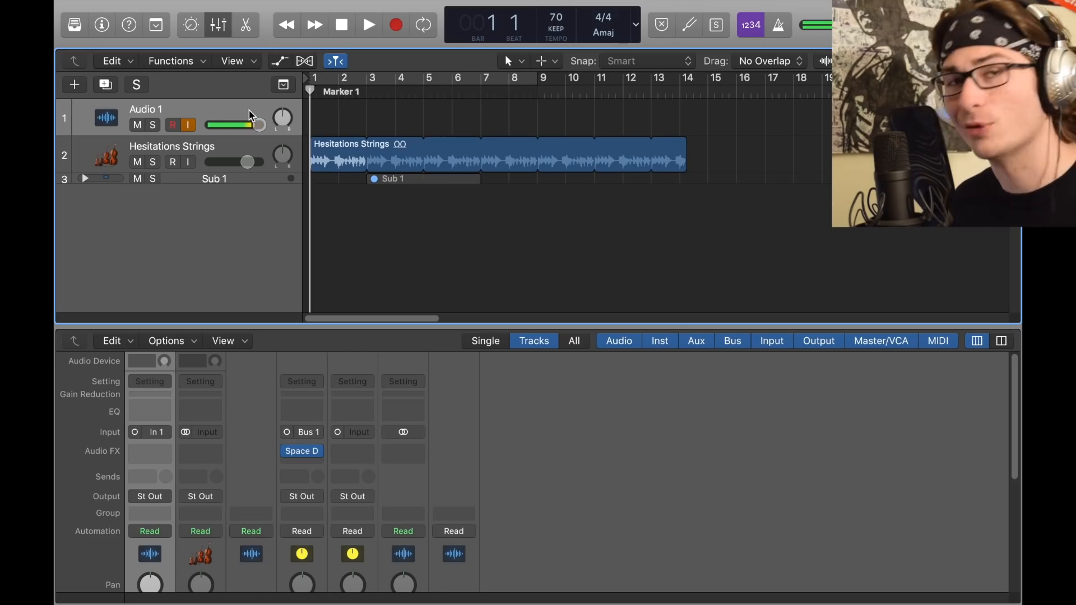
- Play the opening bars of the Hesitations Strings loop, stop, and return the playhead to bar 1
key("space")
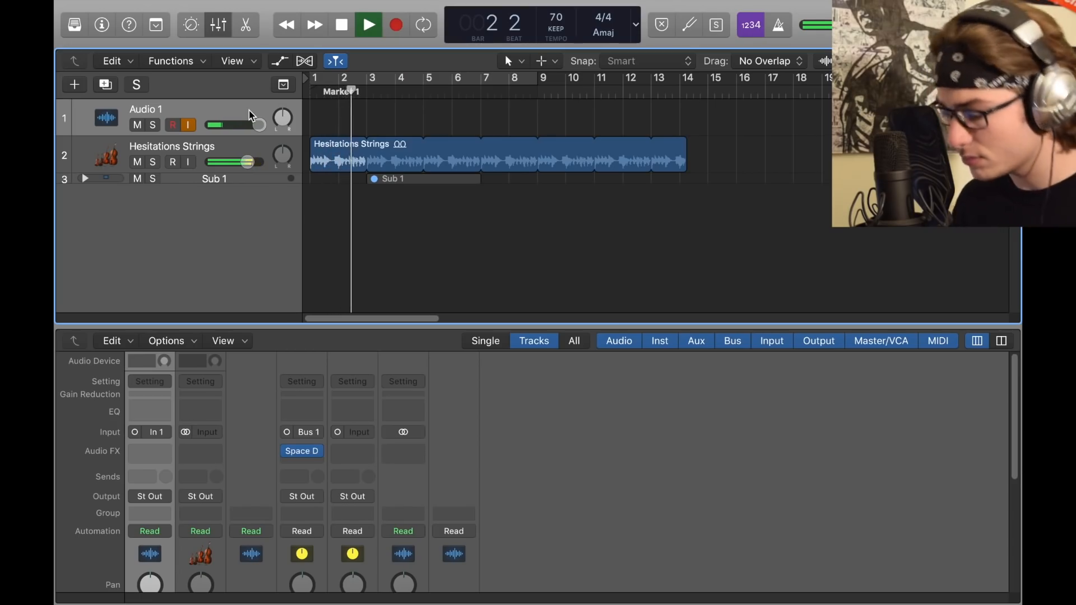
key("space")
key("Return")
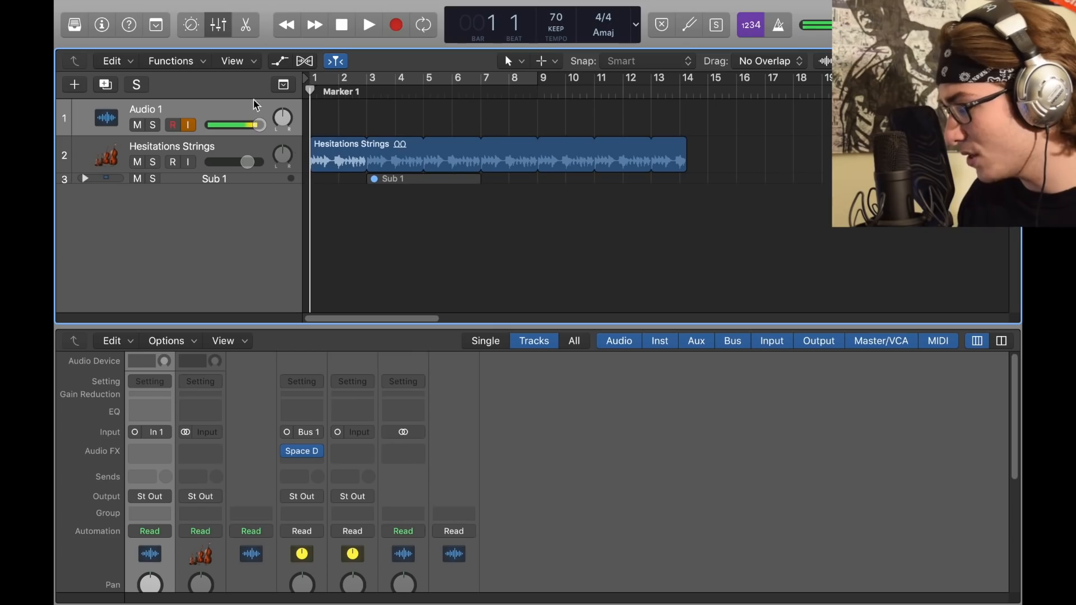
- Add a Channel EQ to Audio 1 and enable its low-cut band at 144 Hz
left_click(153, 404)
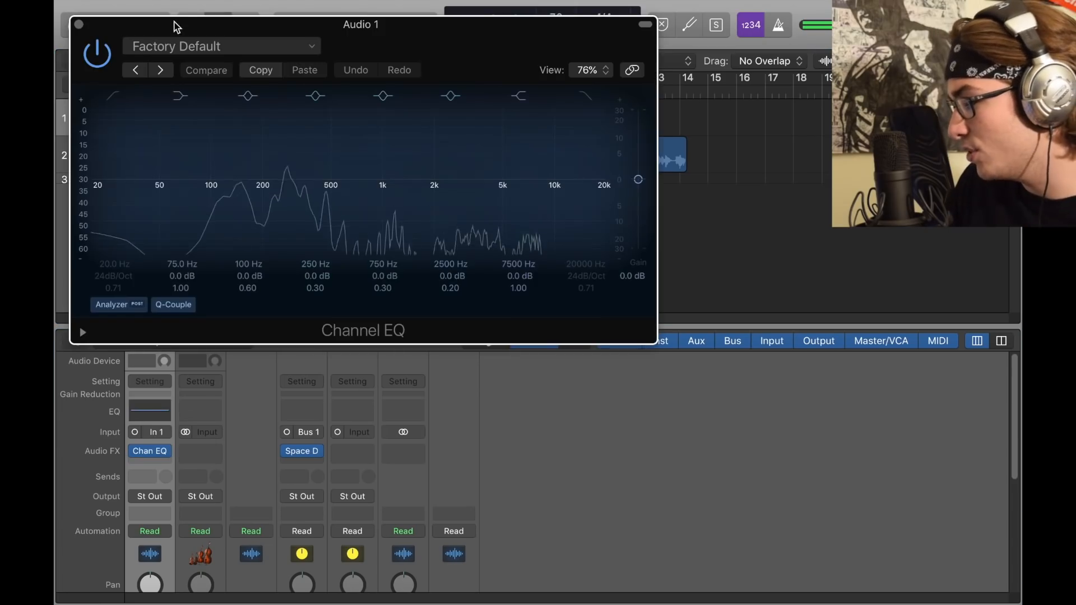
left_click(120, 99)
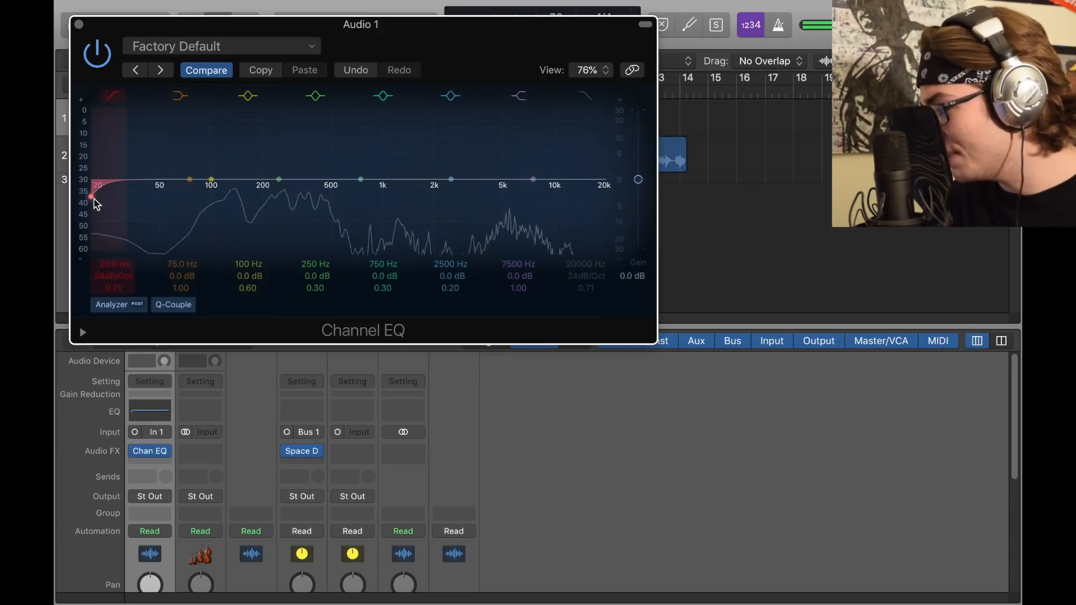
left_click_drag(108, 202, 255, 203)
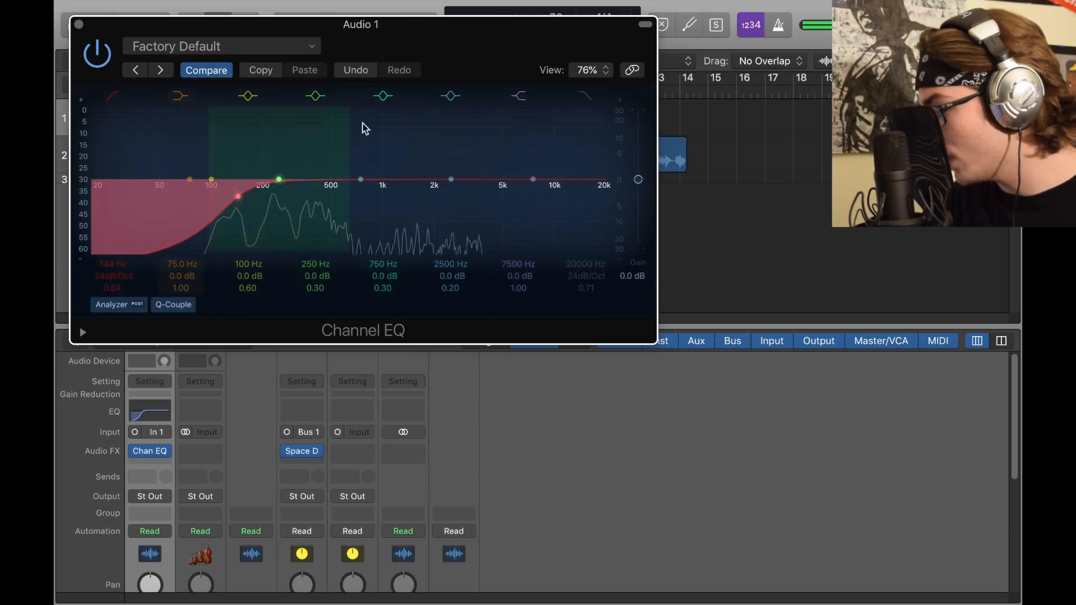
- Cut the EQ's lower-mid band at 700 Hz by 5.0 dB and narrow it to a Q of about 1.5
left_click_drag(356, 185, 354, 199)
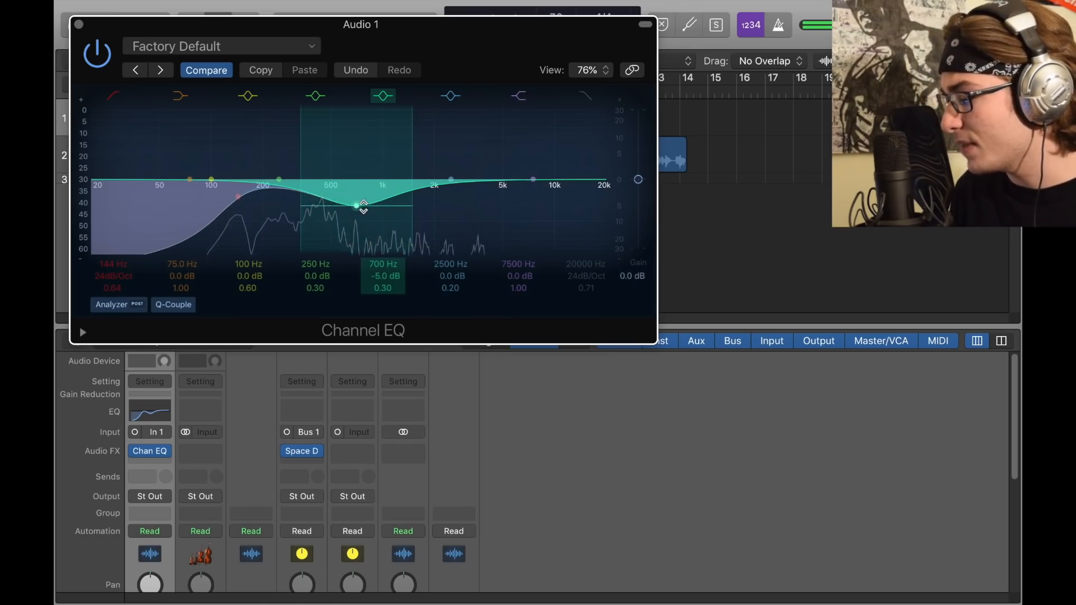
left_click_drag(302, 153, 320, 154)
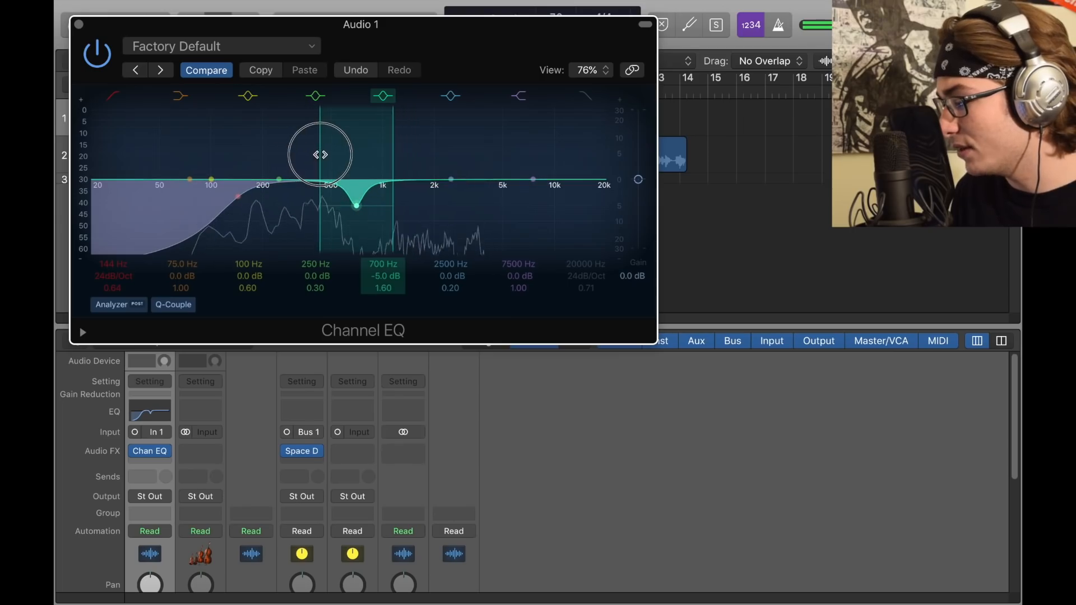
- Boost the EQ bands at 4950 Hz and 7500 Hz by 1.5 dB, lower the 250 Hz band by 1.0 dB, and close the EQ
left_click_drag(464, 185, 514, 183)
left_click_drag(533, 187, 536, 187)
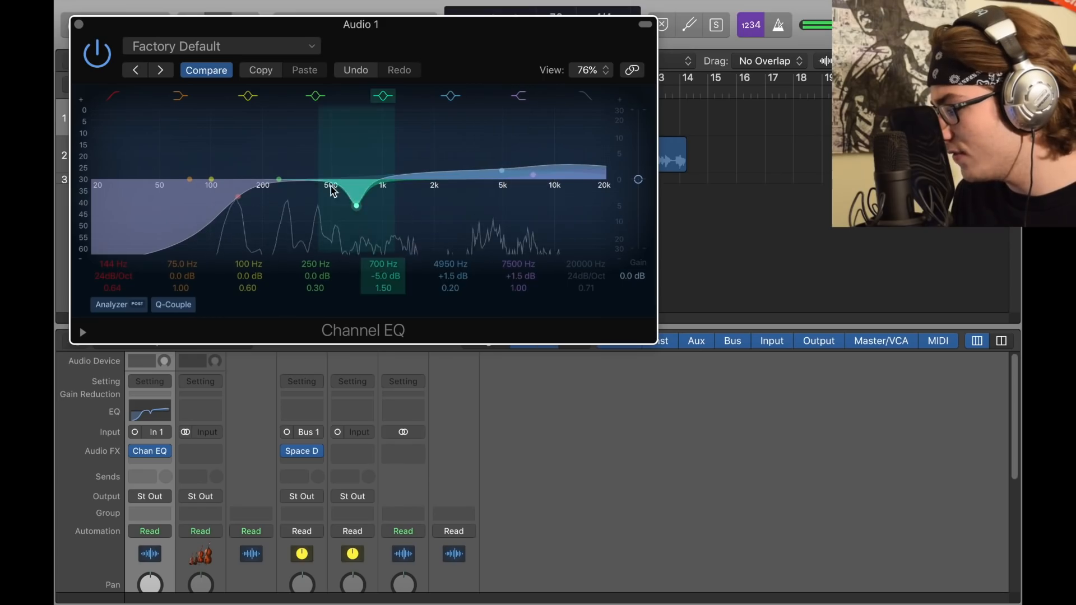
left_click_drag(280, 183, 280, 187)
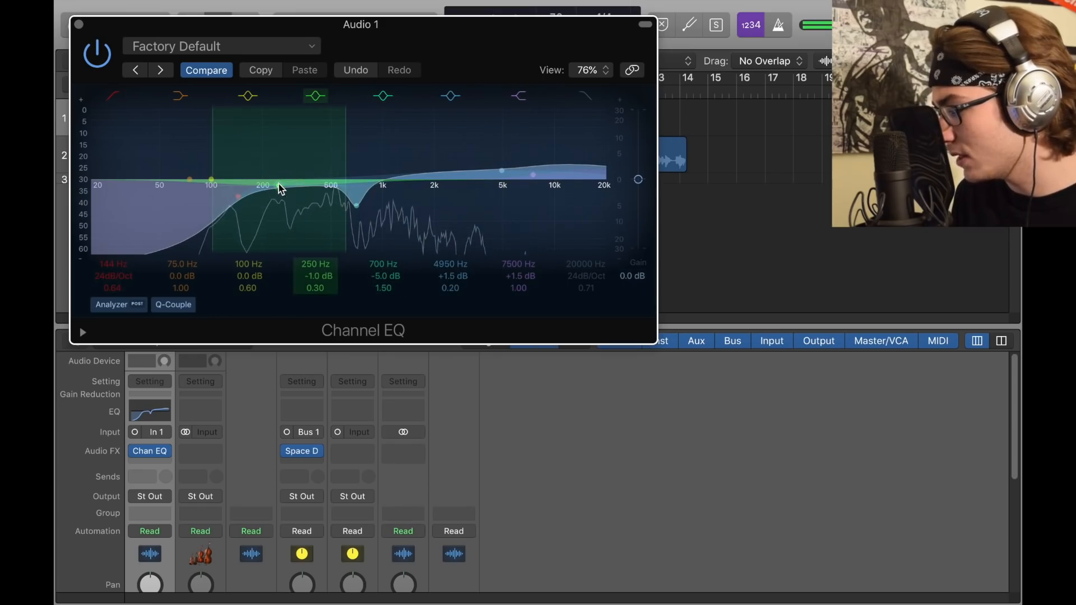
left_click(80, 25)
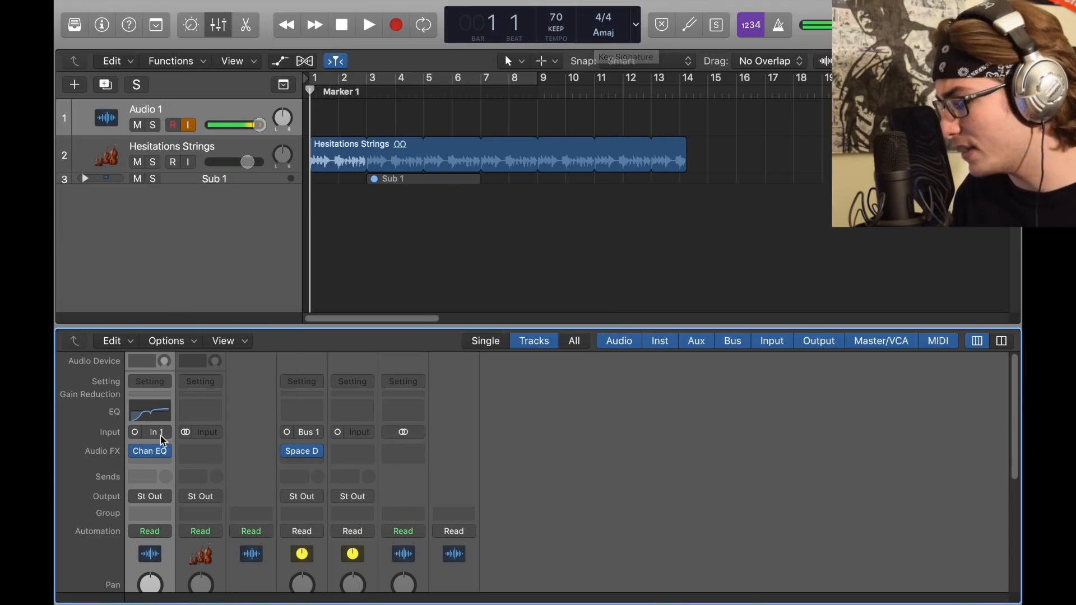
- Insert a mono Pitch Correction plug-in ahead of the Channel EQ on the vocal channel and open the pitch correction settings
left_click(201, 454)
mouse_move(237, 499)
mouse_move(241, 535)
mouse_move(342, 534)
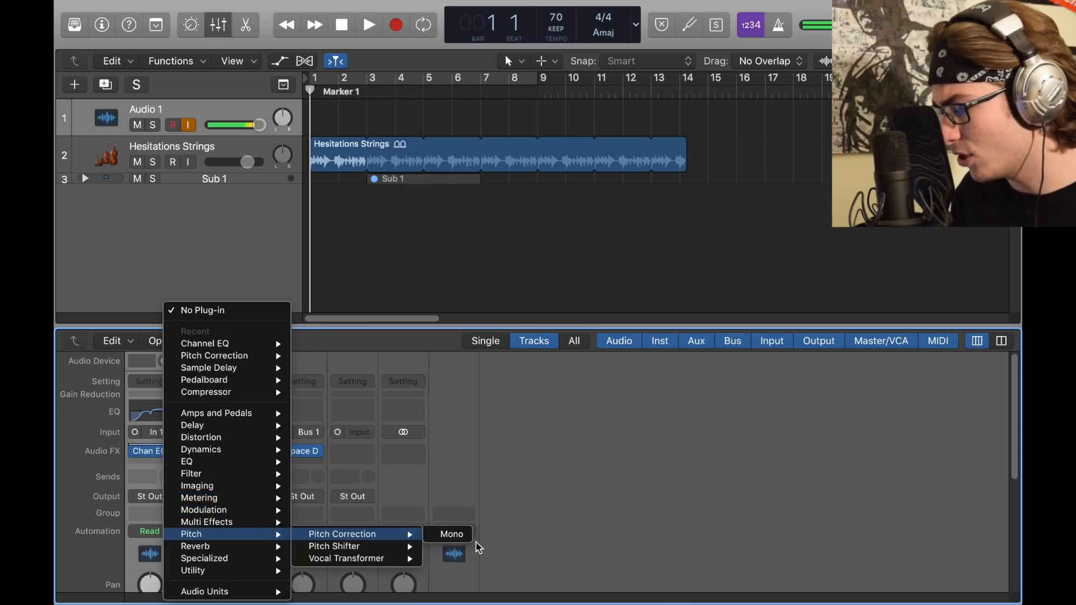
left_click(454, 534)
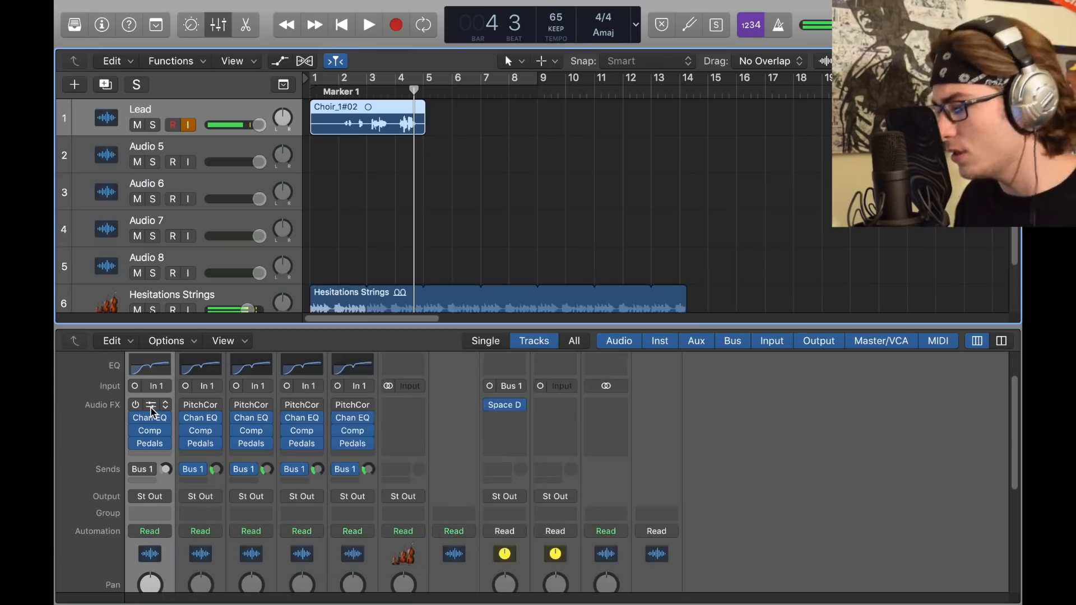
left_click(151, 405)
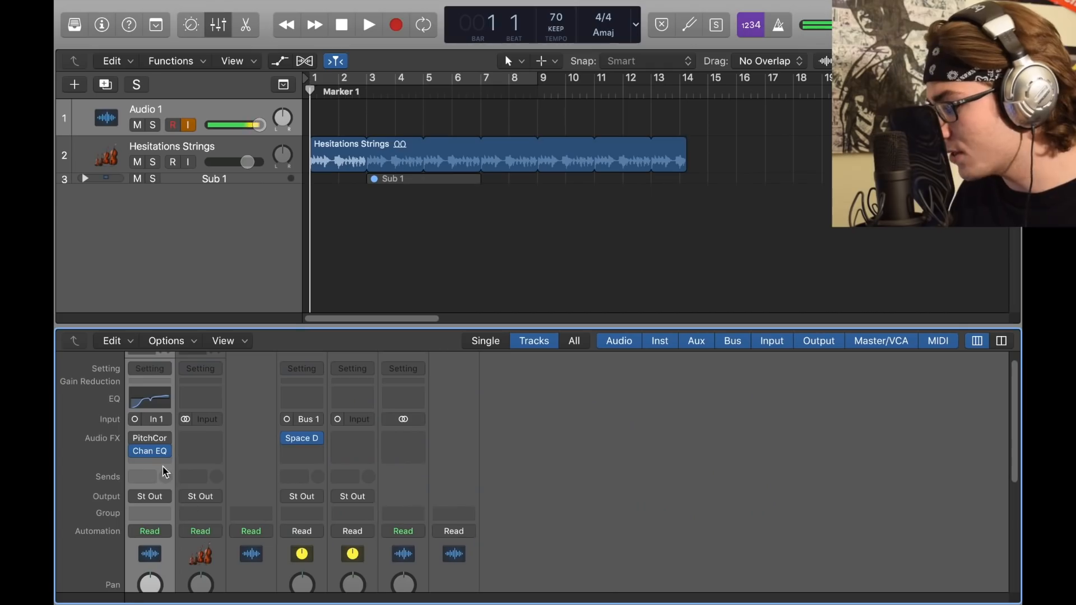
- Insert a mono Compressor after the Channel EQ on Audio 1, using the Vintage Opto model, and close it
left_click(163, 463)
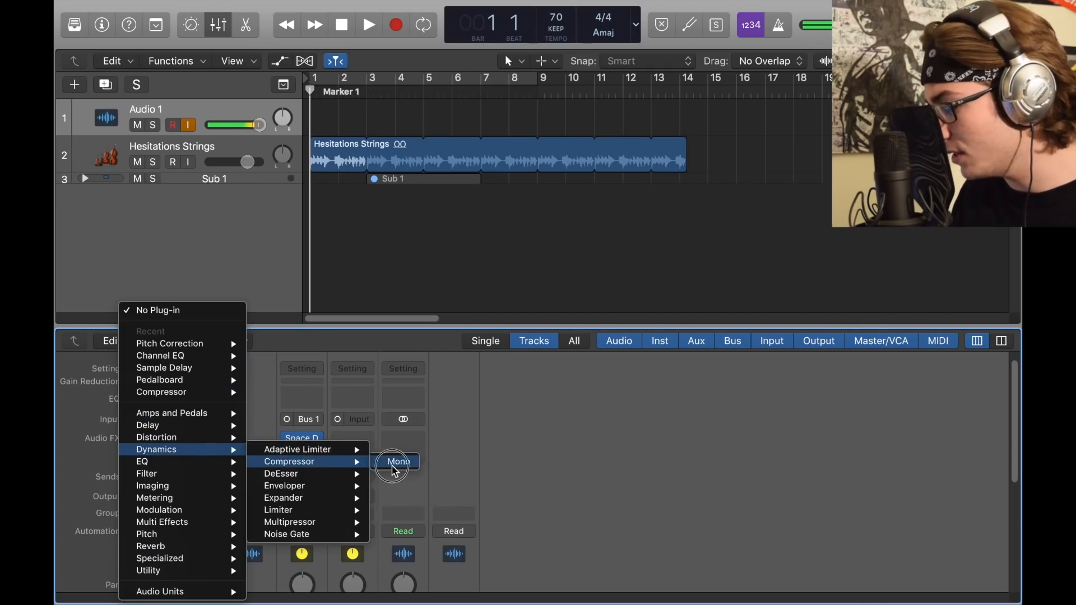
key("Escape")
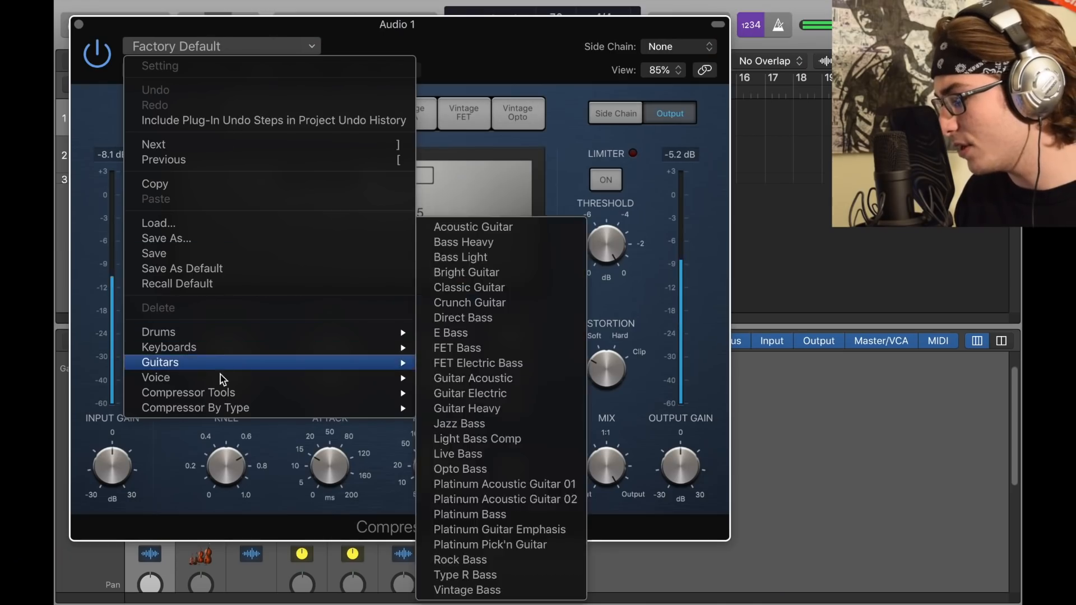
mouse_move(221, 378)
left_click(451, 120)
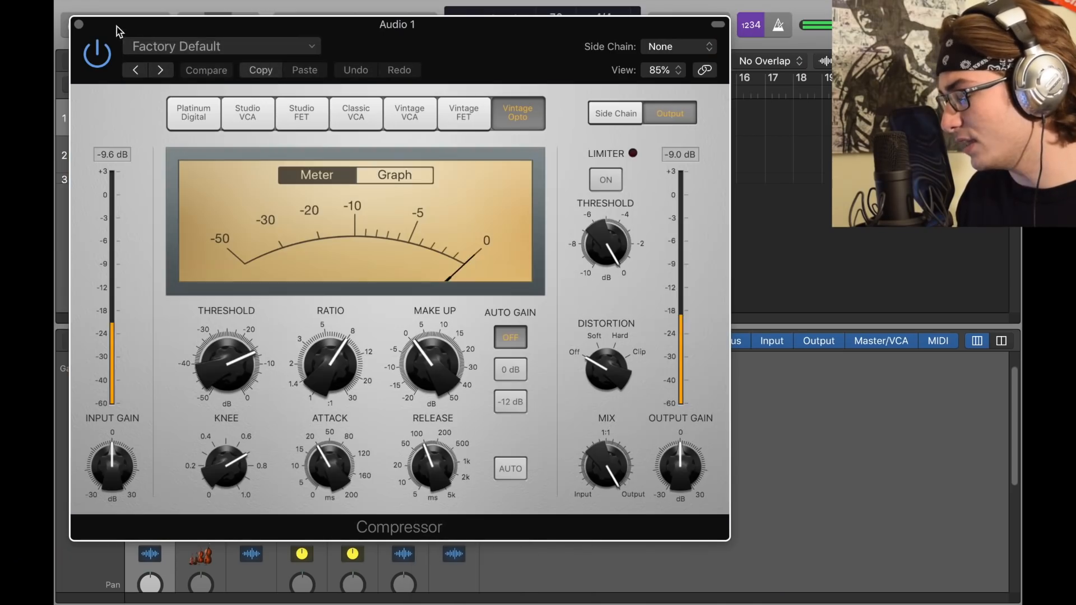
left_click(78, 24)
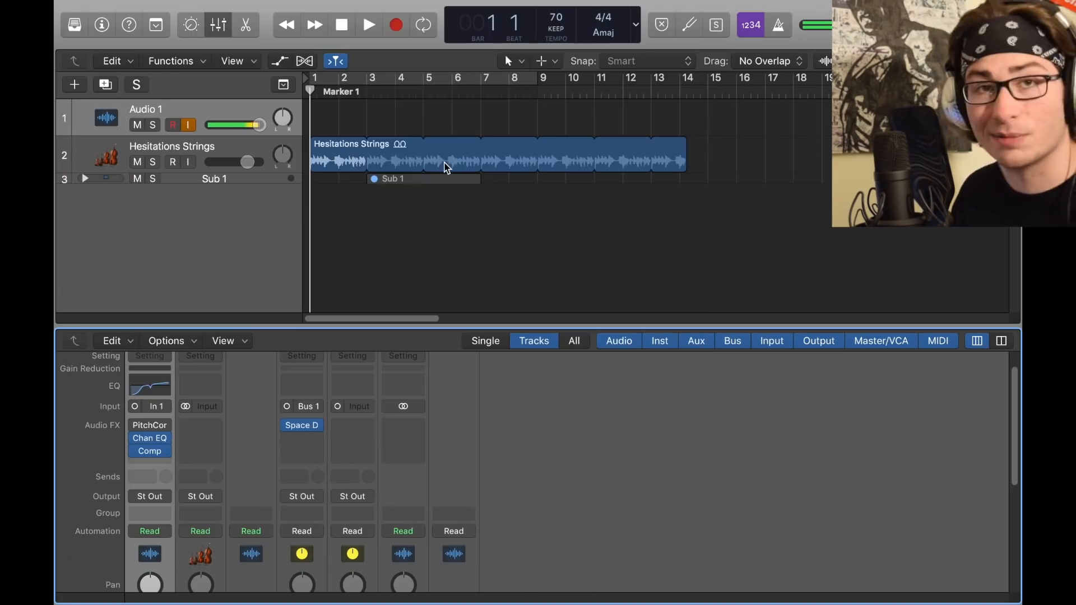
- Insert a mono Pedalboard after the Compressor on Audio 1 and load the Basic Squash compressor preset
left_click(149, 464)
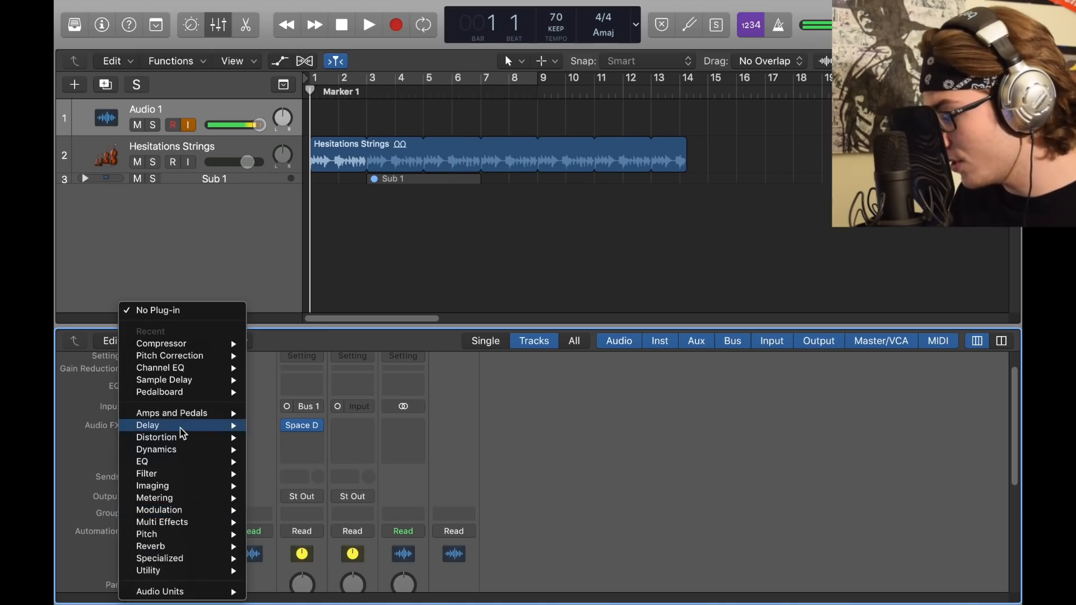
mouse_move(195, 420)
mouse_move(308, 437)
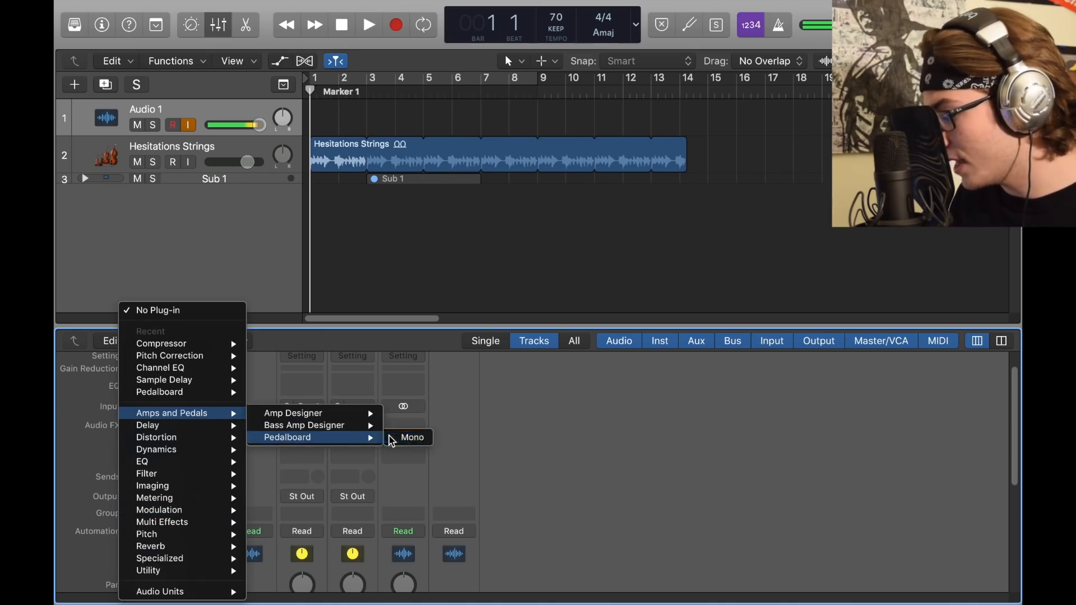
left_click(391, 442)
left_click(213, 47)
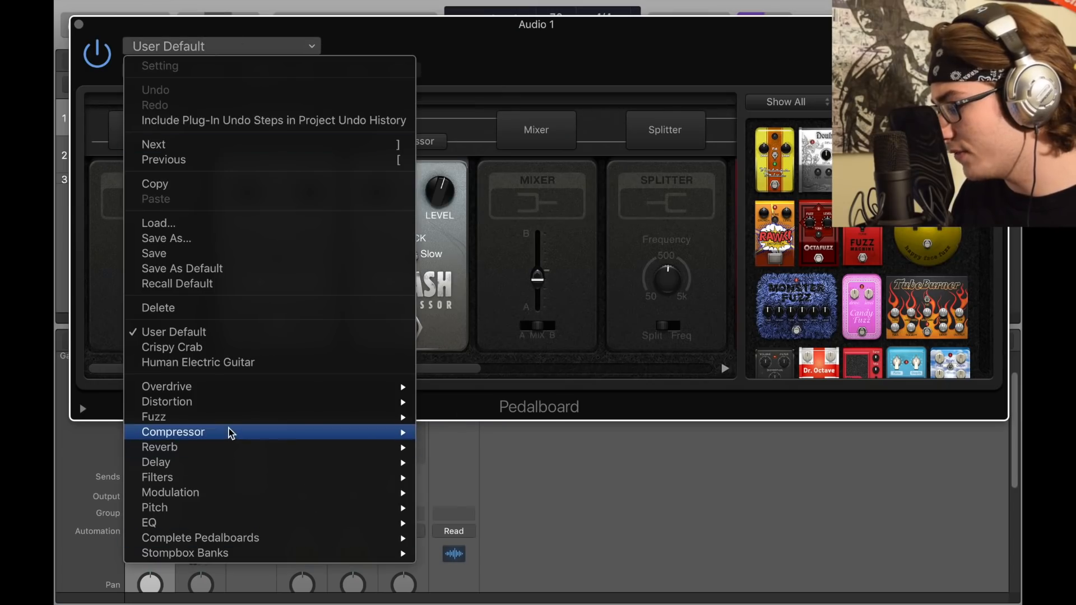
mouse_move(231, 433)
left_click(507, 435)
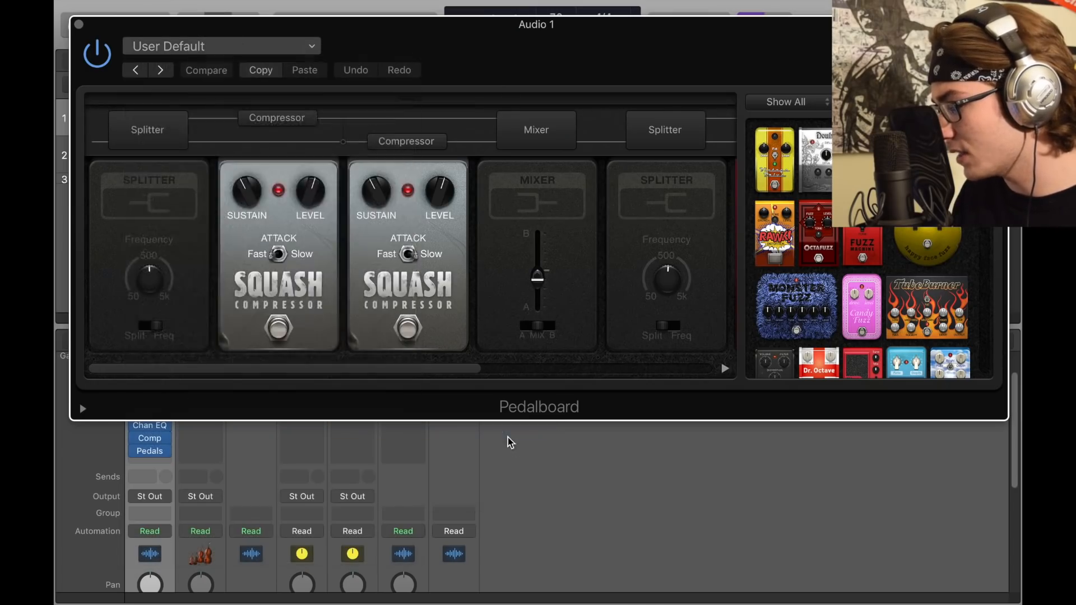
- Adjust the Squash Compressor pedal's level, set its sustain to -20.5 dB, and close the Pedalboard
left_click_drag(185, 215, 187, 217)
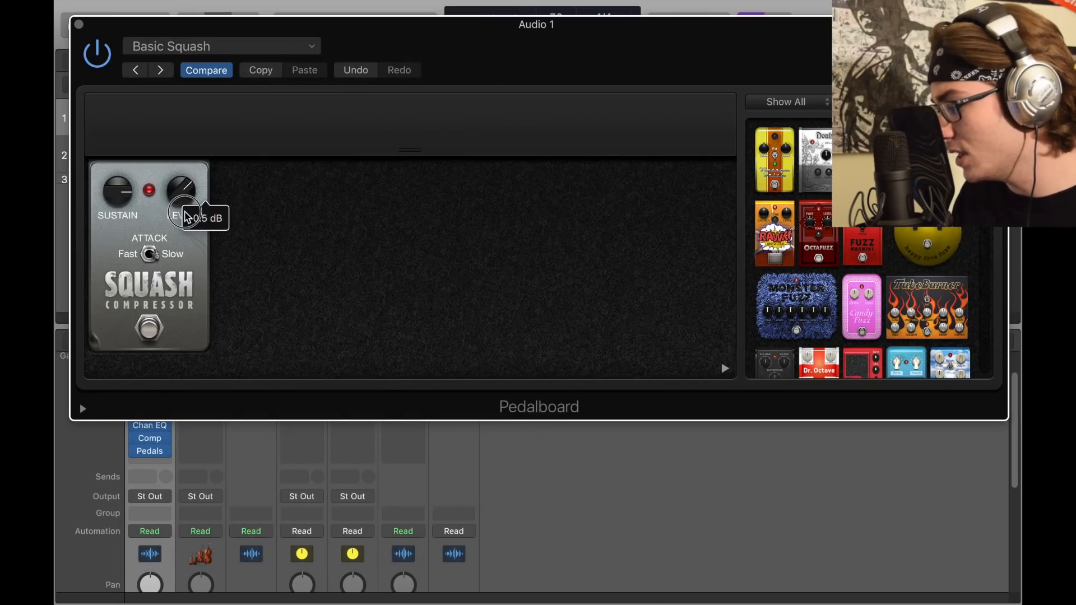
left_click_drag(117, 190, 129, 251)
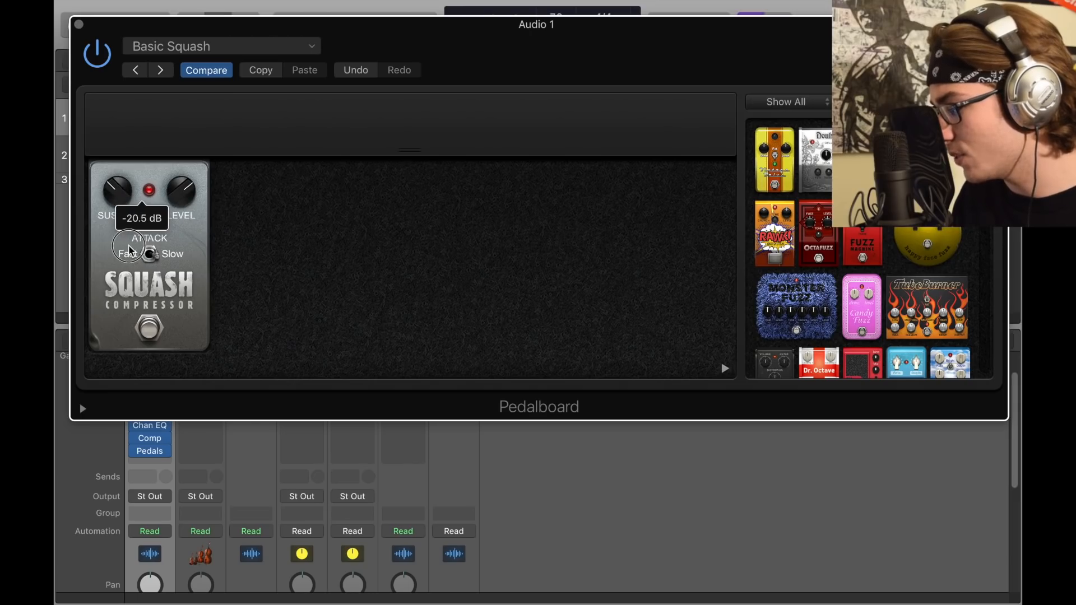
key("super+w")
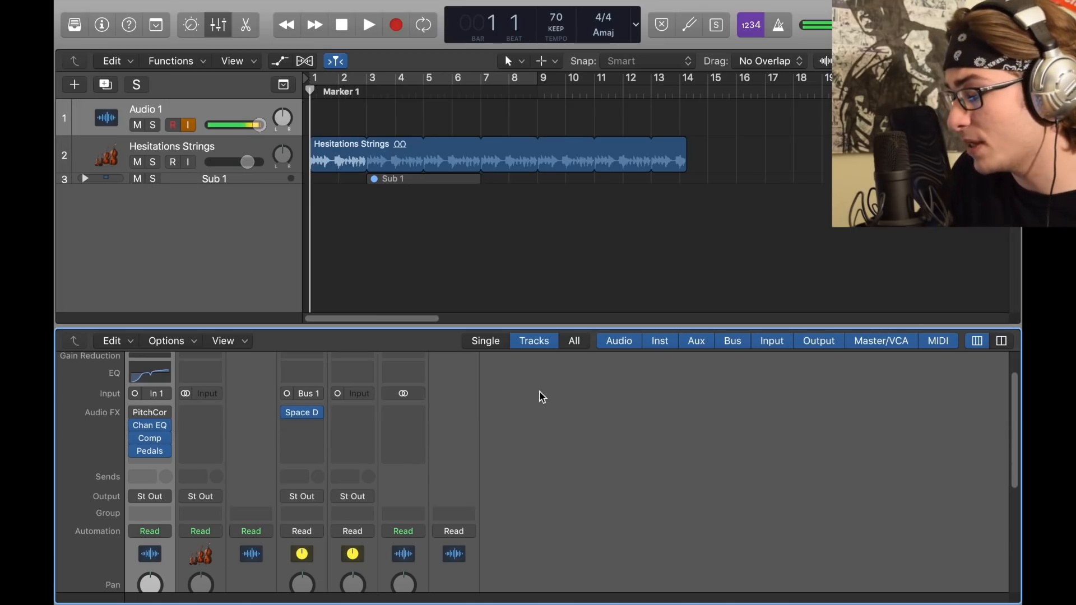
- Add a send from Audio 1 to Bus 1
left_click(135, 477)
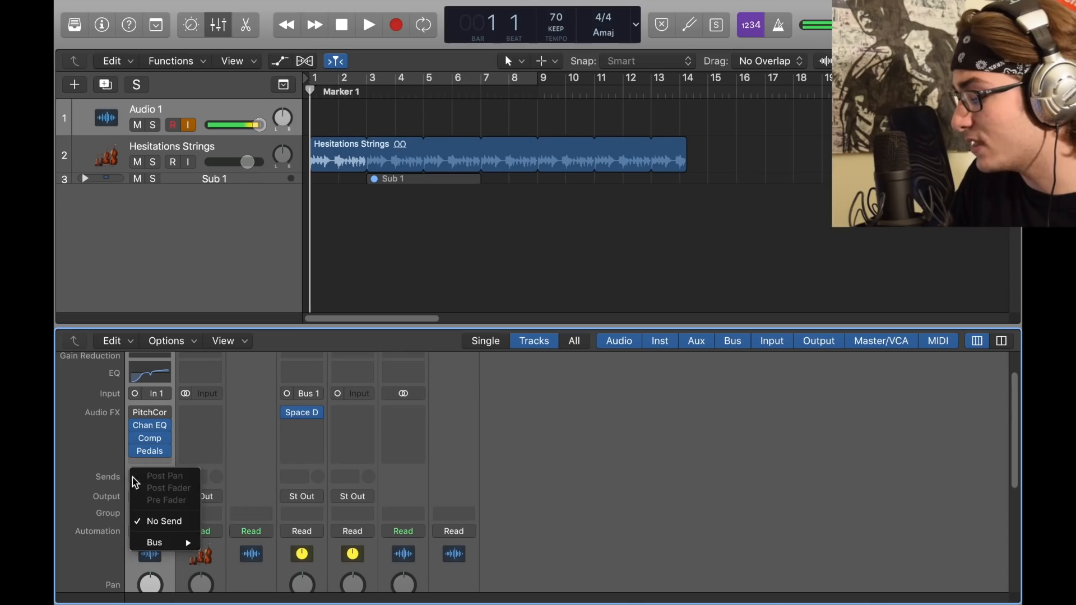
mouse_move(161, 543)
left_click(233, 122)
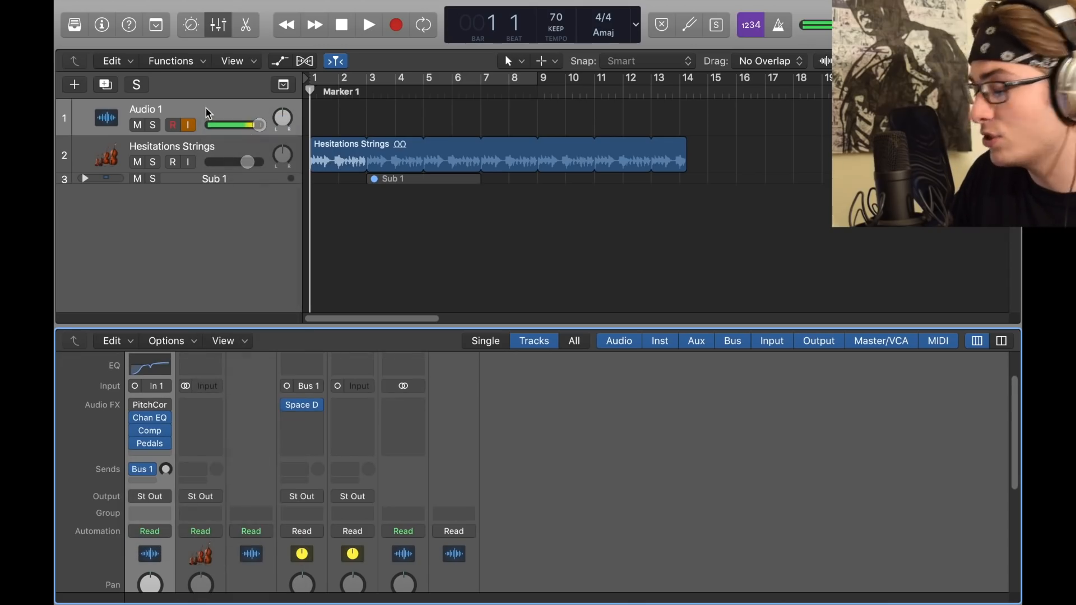
- Replace the Space Designer on the Bus 1 aux channel with a fresh Mono->Stereo Space Designer reverb
left_click(325, 411)
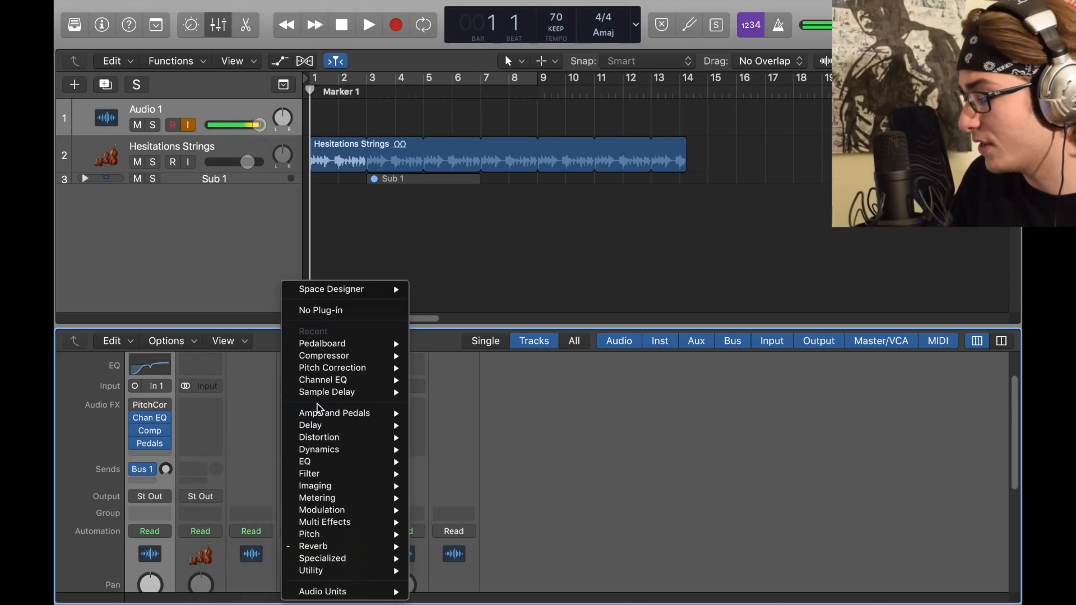
left_click(314, 308)
left_click(324, 420)
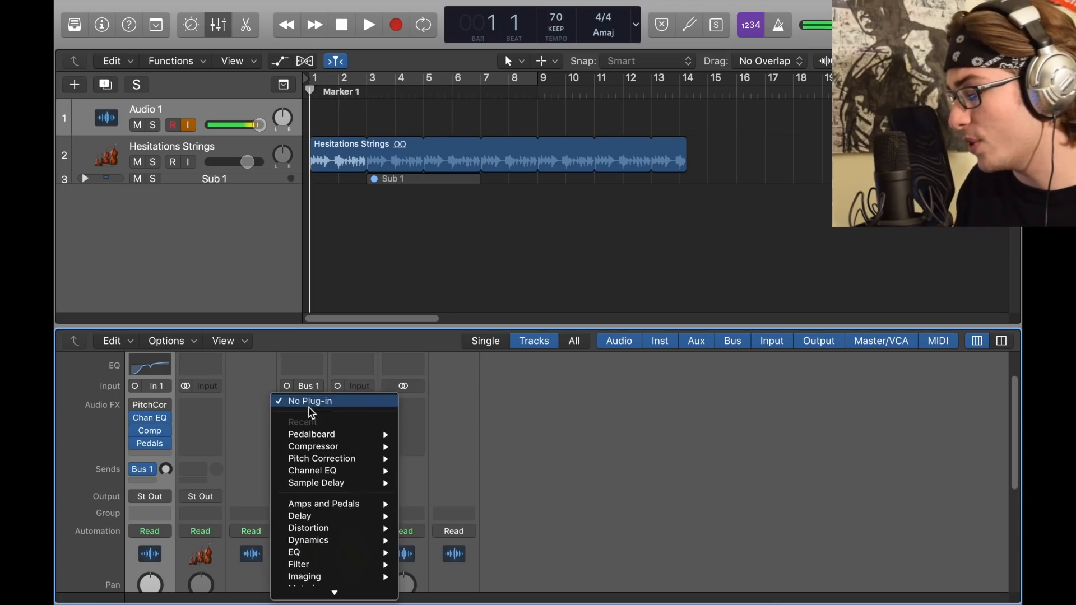
mouse_move(336, 546)
mouse_move(454, 582)
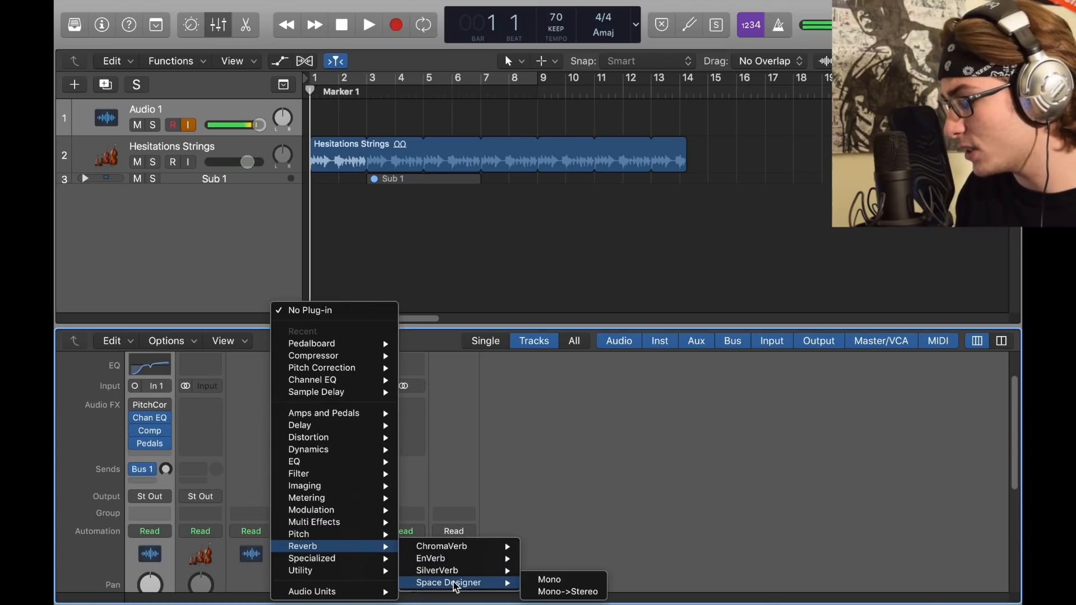
left_click(565, 591)
- Load the 04.4s Big Choir Plate preset from the large-space plate reverbs in Space Designer
left_click(242, 47)
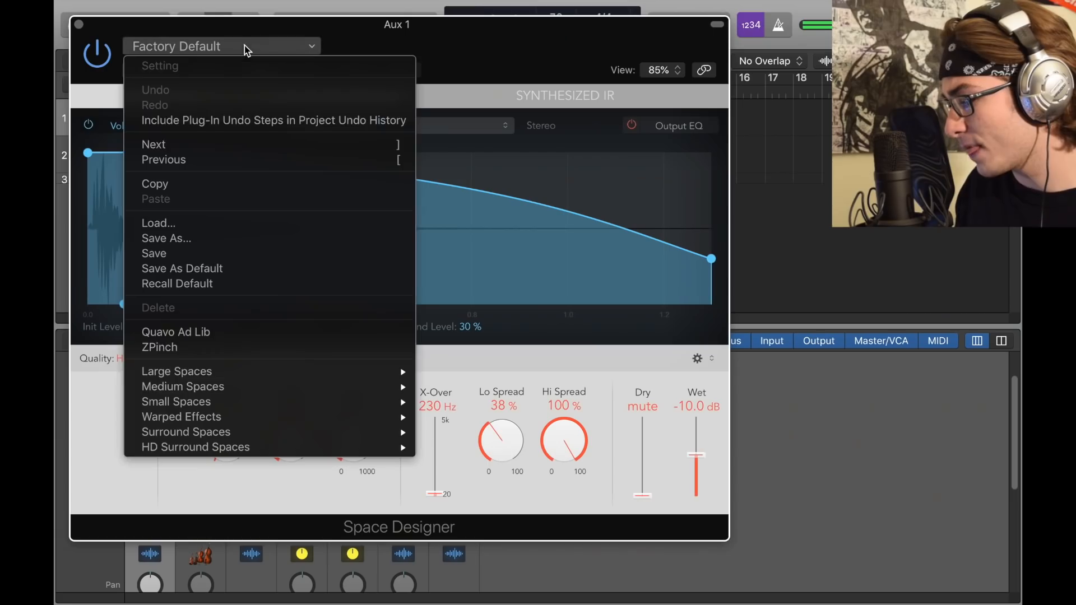
mouse_move(233, 373)
mouse_move(496, 402)
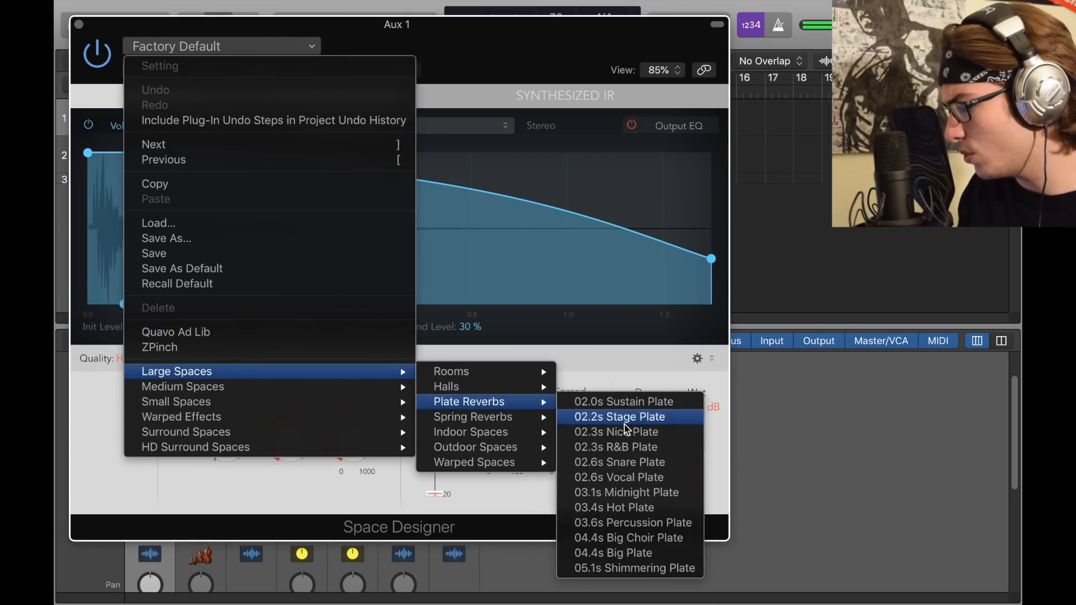
left_click(657, 537)
- Set the reverb's wet level to -4.0 dB and its dry level to -15.0 dB, then close Space Designer
left_click_drag(716, 449, 724, 439)
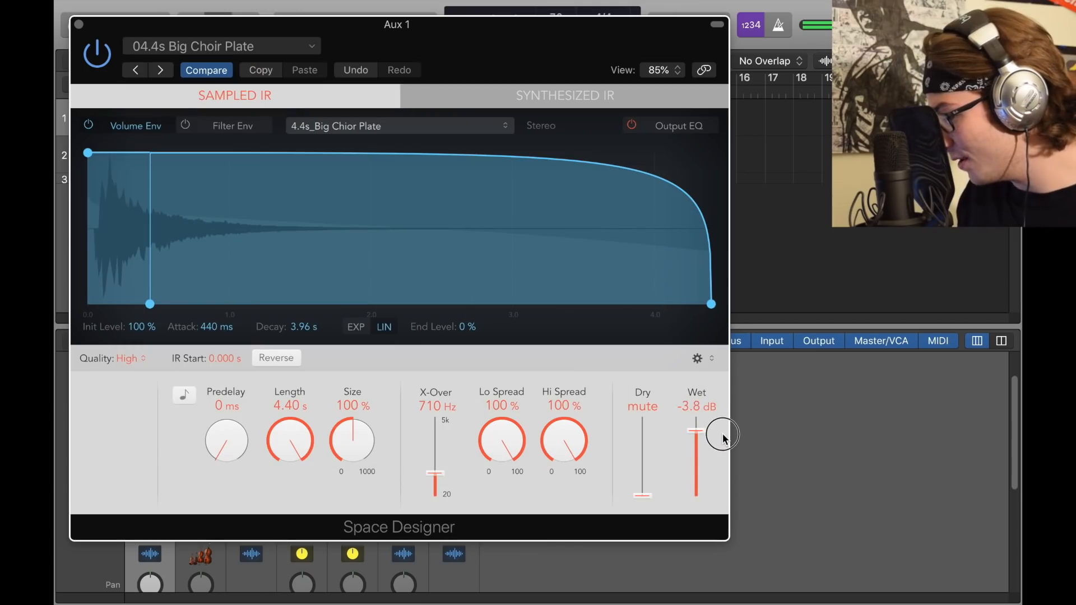
left_click_drag(656, 498, 668, 460)
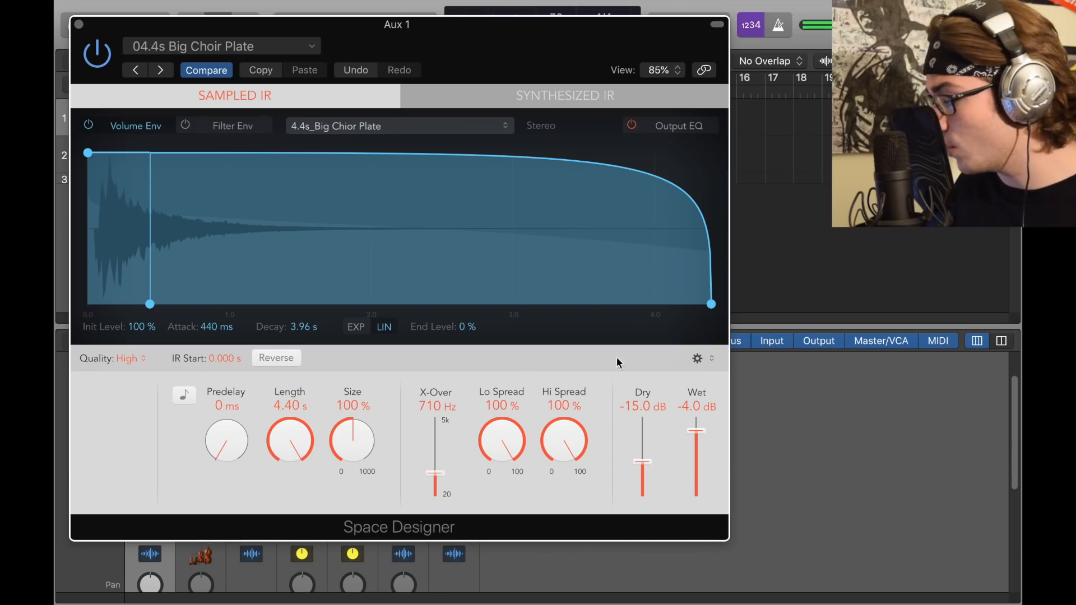
left_click(81, 27)
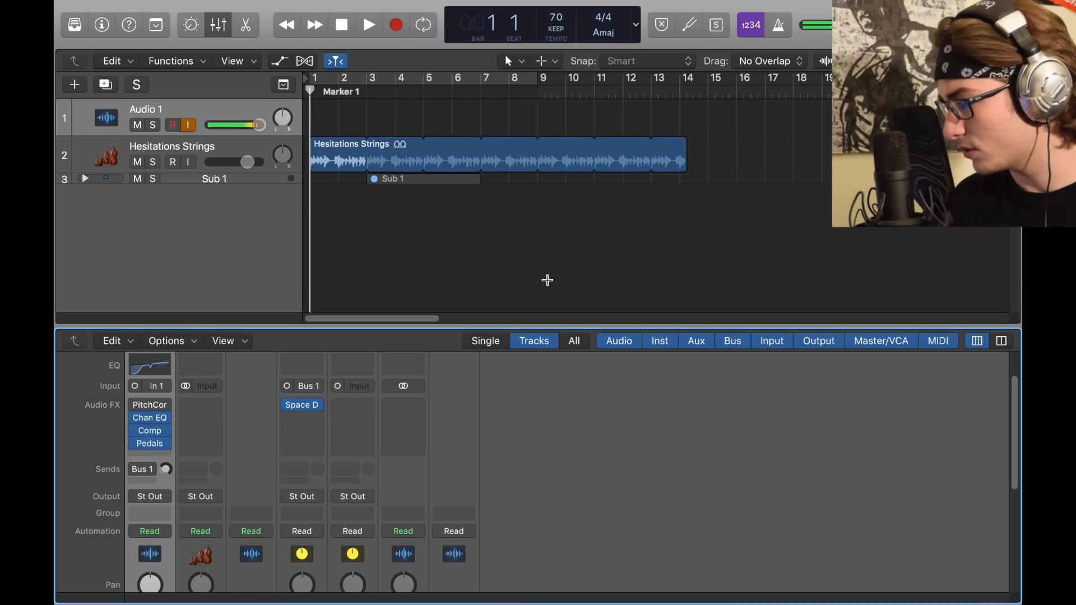
- Create four duplicates of the Audio 1 track with its effects and send, and reselect Audio 1
key("super+d")
key("super+d")
key("super+d")
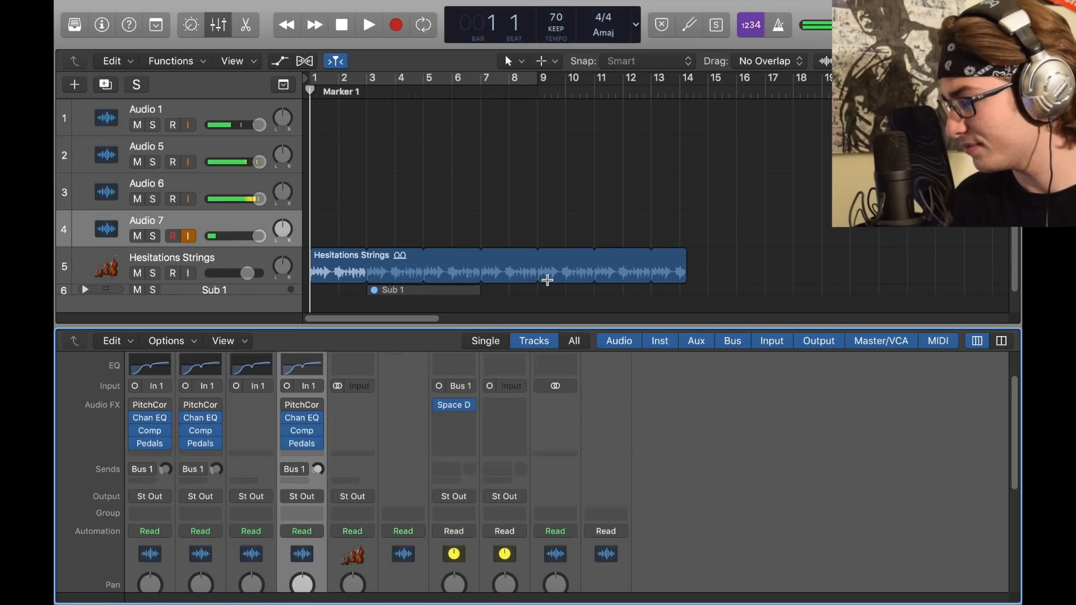
key("super+d")
key("Up")
key("Up")
key("Up")
key("Up")
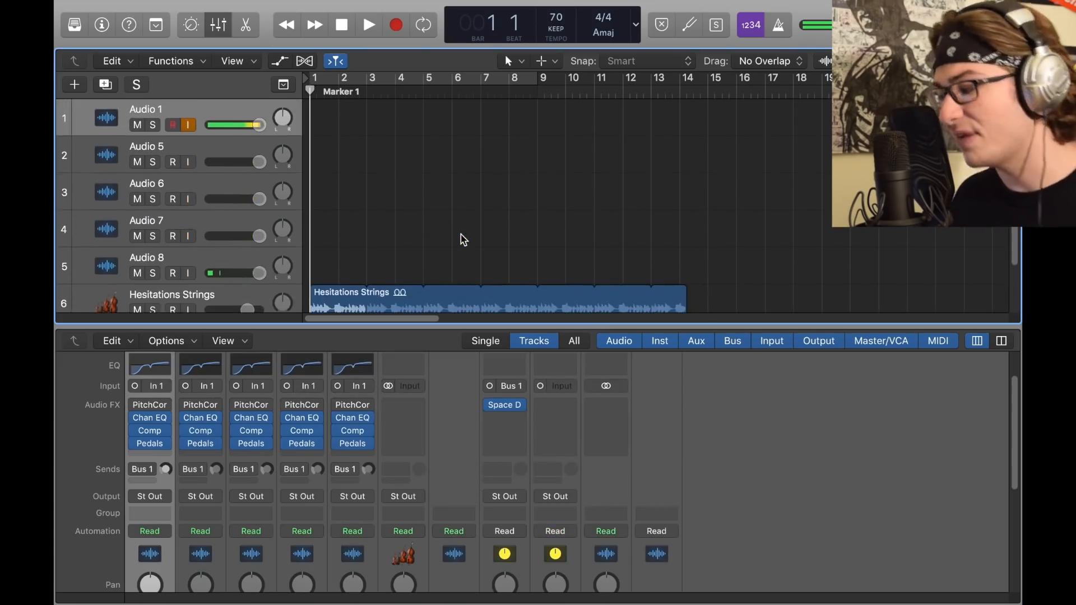
- Switch on the Bus 1 sends of the four duplicated tracks and keep the Audio 1 send off
left_click_drag(134, 470, 338, 471)
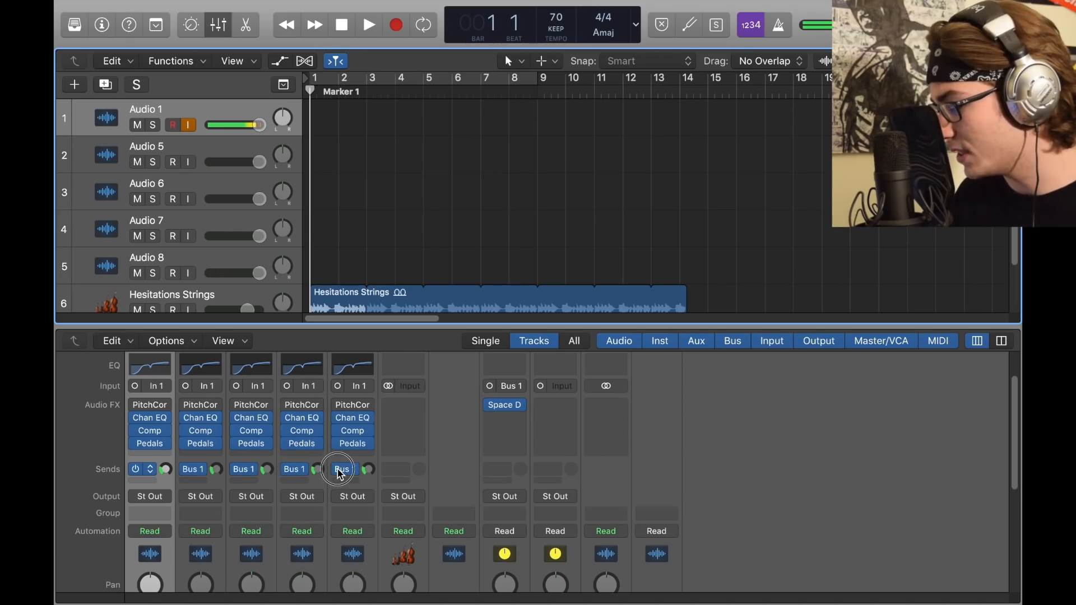
left_click(134, 469)
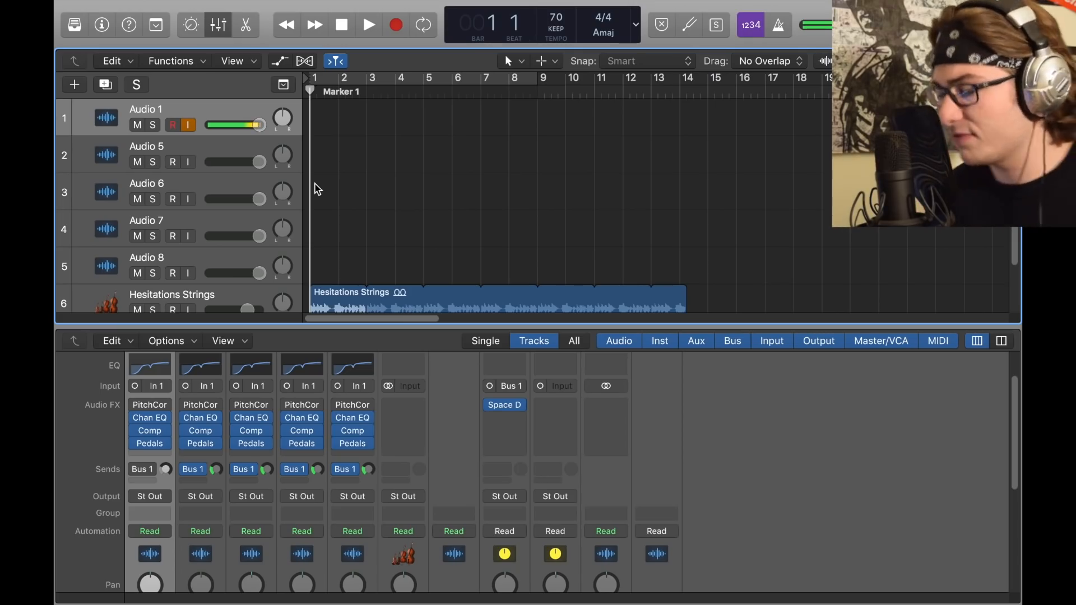
- Hide the mixer and record a vocal take on Audio 1 from bar 1
key("x")
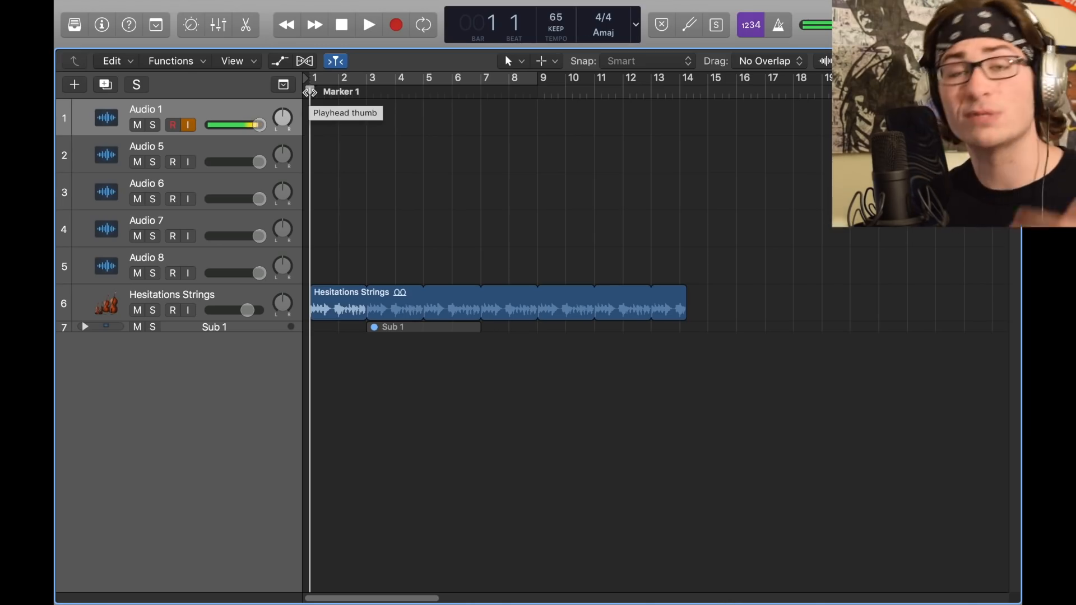
key("r")
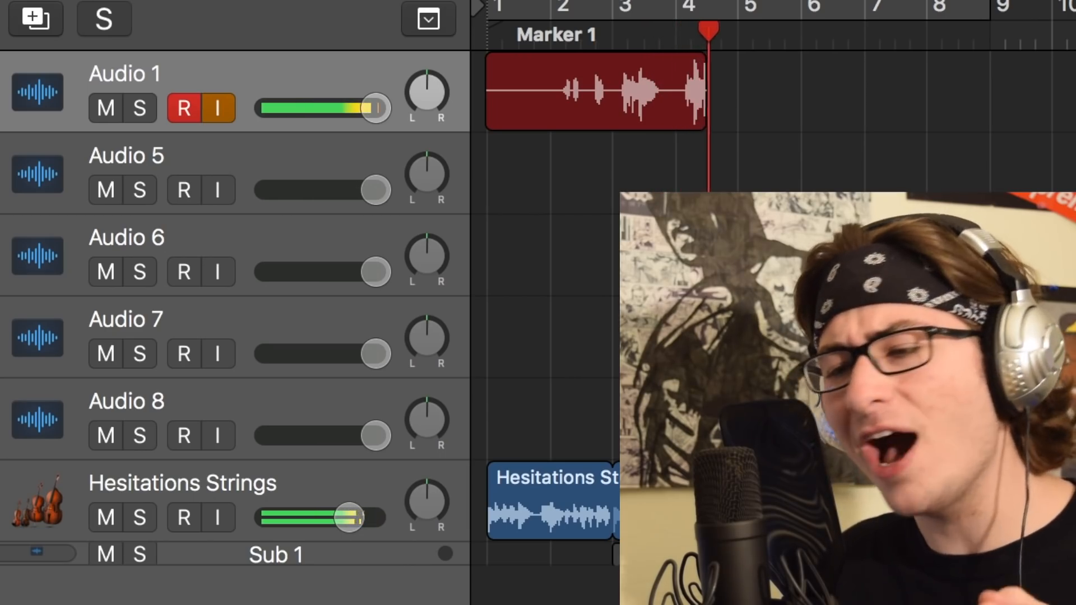
key("space")
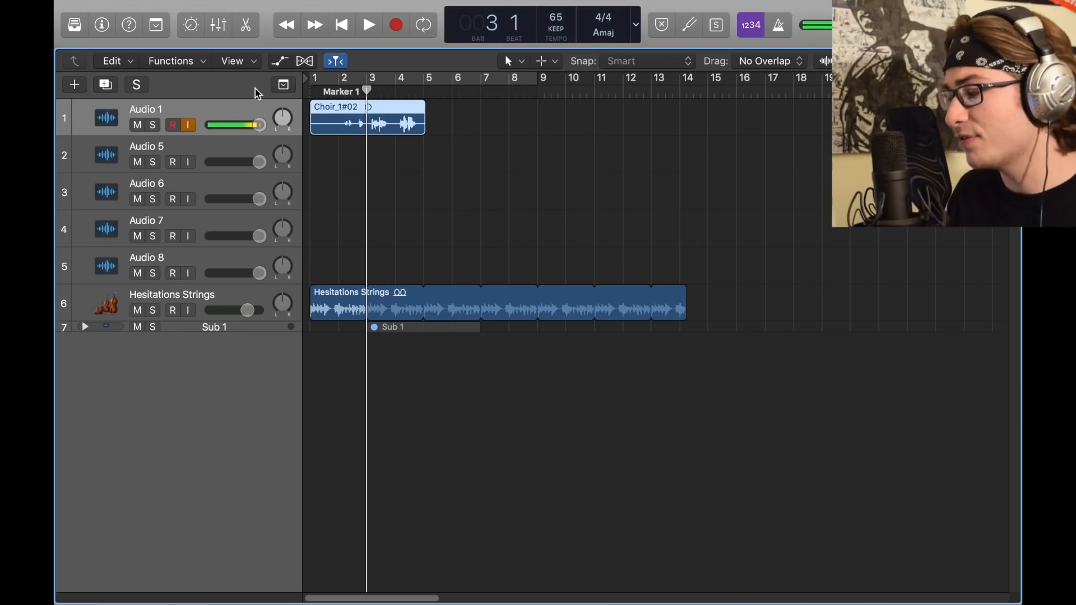
- Rename the Audio 1 track as Lead and switch on its Bus 1 send at -18.0 dB in the mixer
left_click(216, 31)
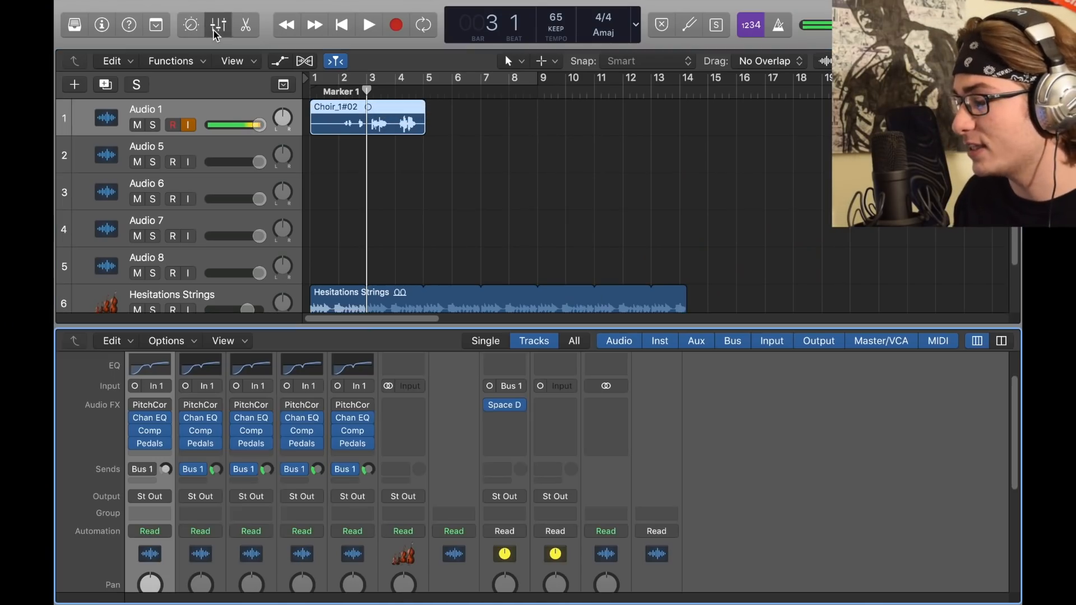
double_click(143, 112)
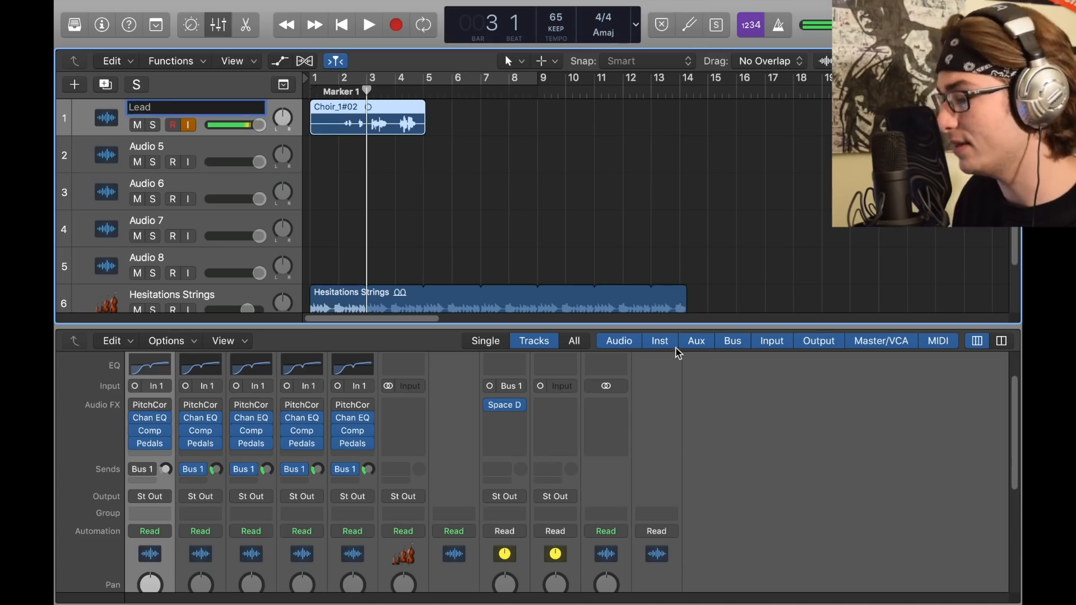
key("Return")
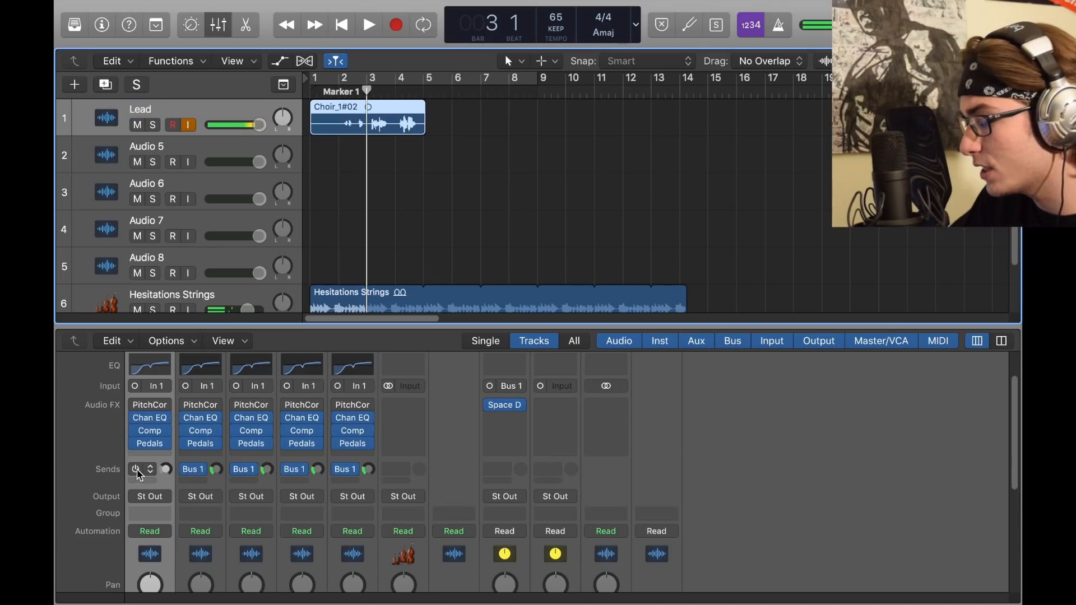
mouse_move(168, 469)
left_mouse_down()
mouse_move(169, 488)
mouse_move(171, 468)
left_mouse_up()
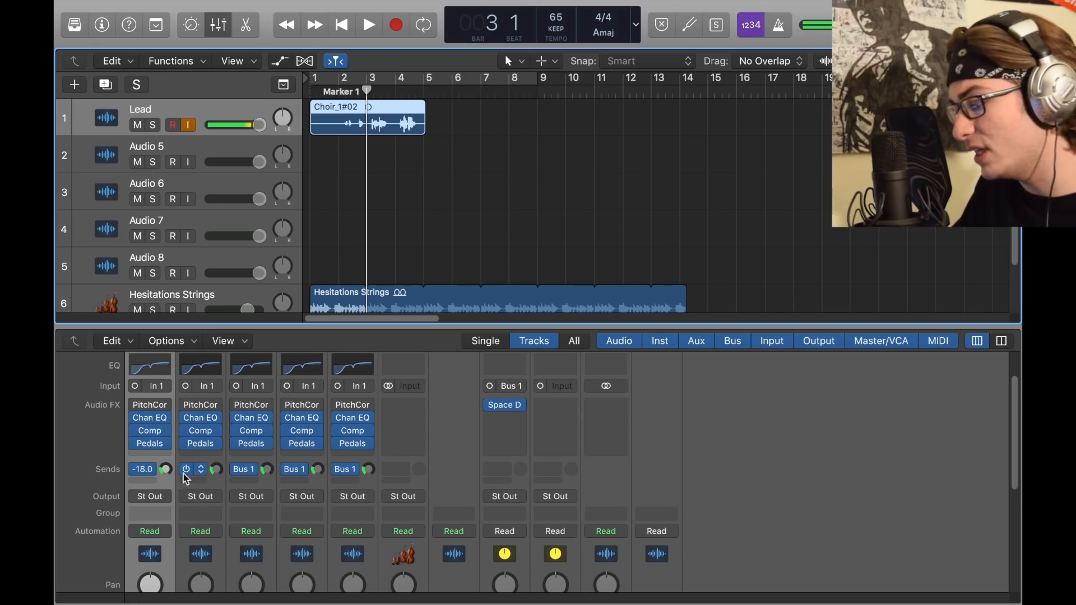
- Select the Audio 5 track and rename it as Backup 1
left_click(214, 150)
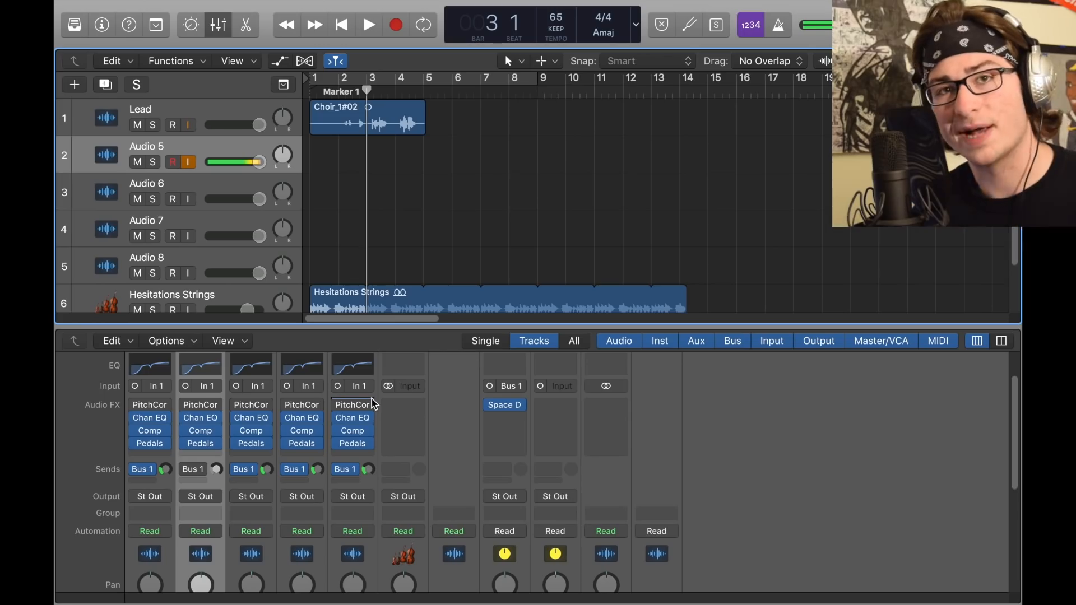
double_click(148, 145)
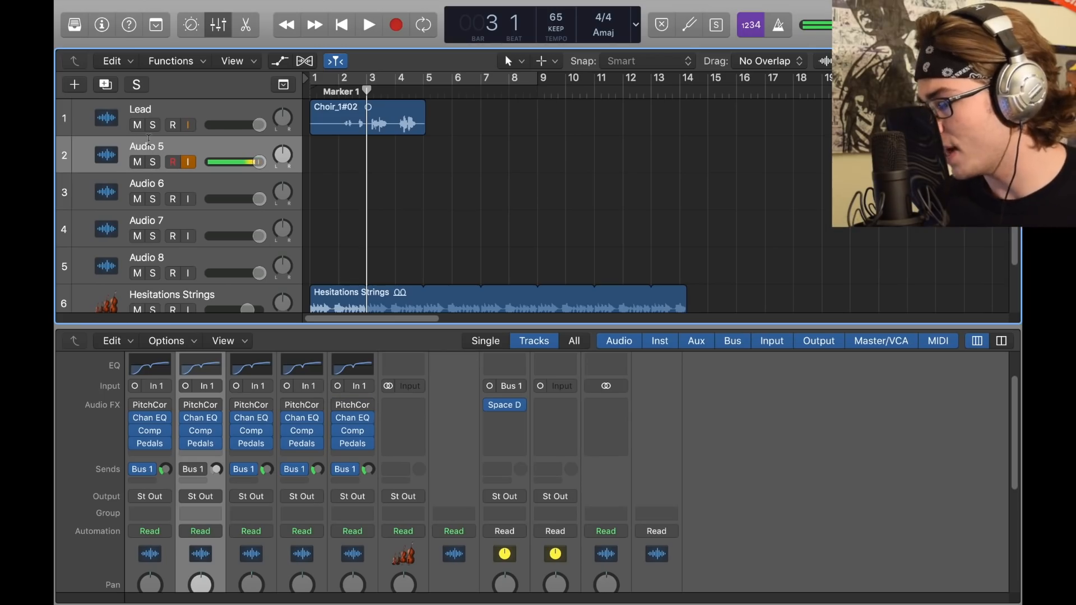
type("Backup ")
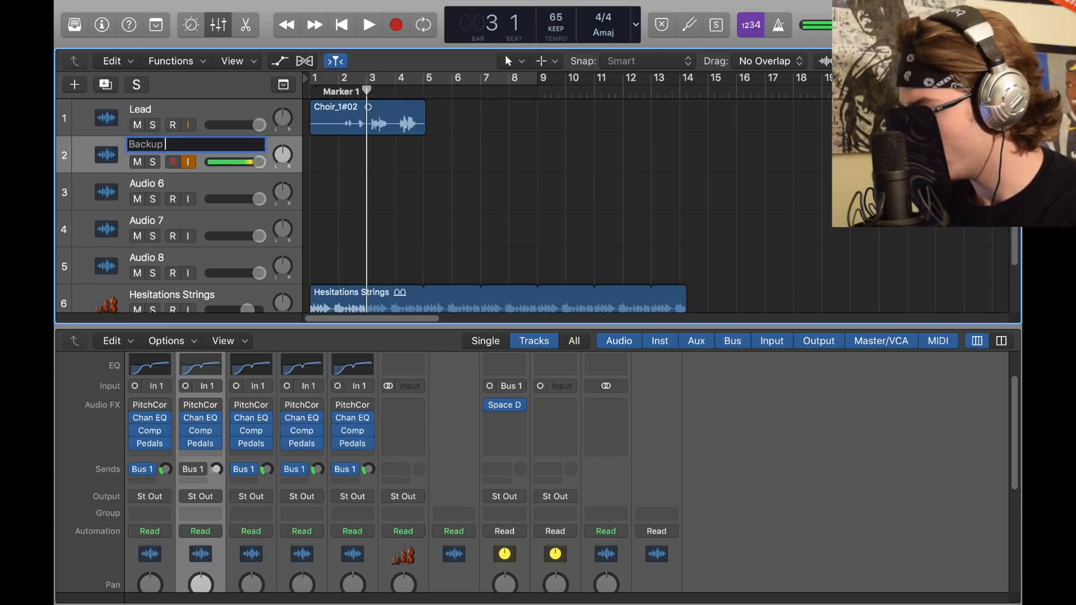
type("1")
- Record a backup vocal take on the Backup 1 track from bar 3 with Lead muted
left_click(200, 108)
left_click(201, 150)
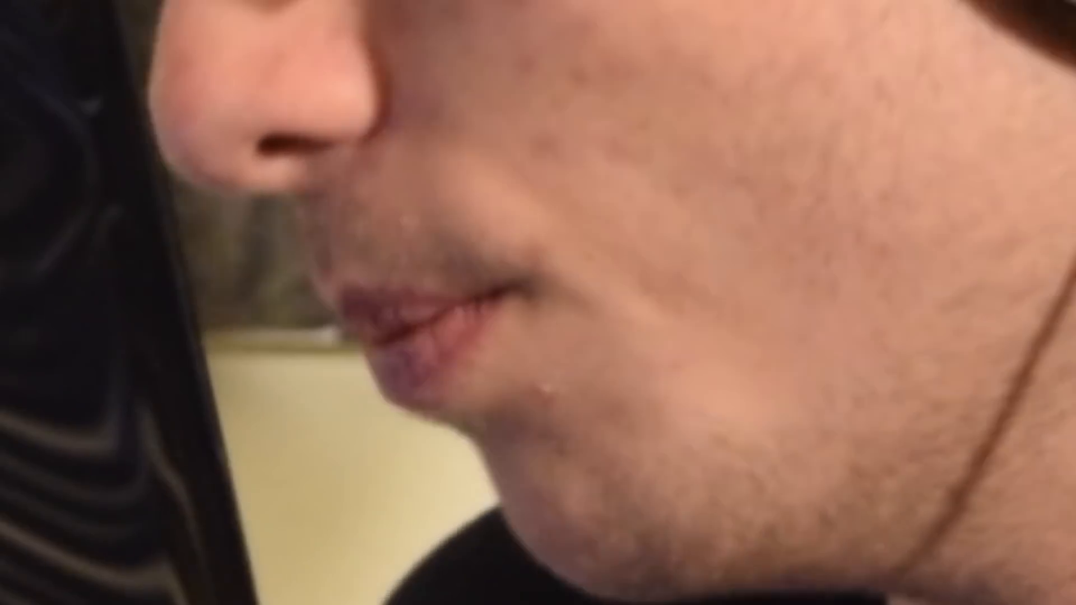
key("space")
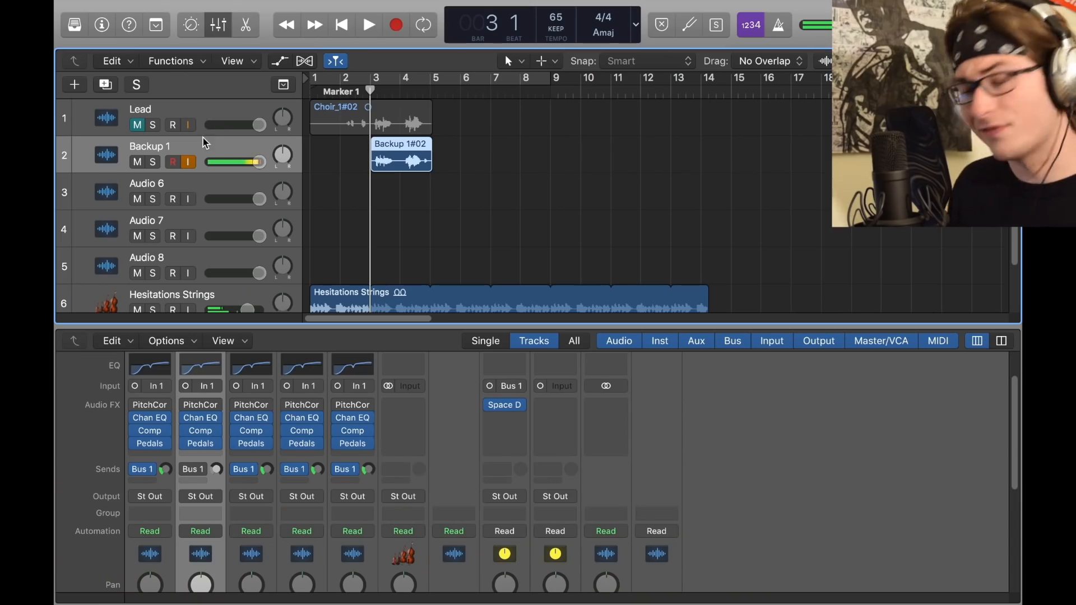
- Insert a Mono->Stereo Sample Delay on Backup 1 and pan the track to +15
left_click(214, 457)
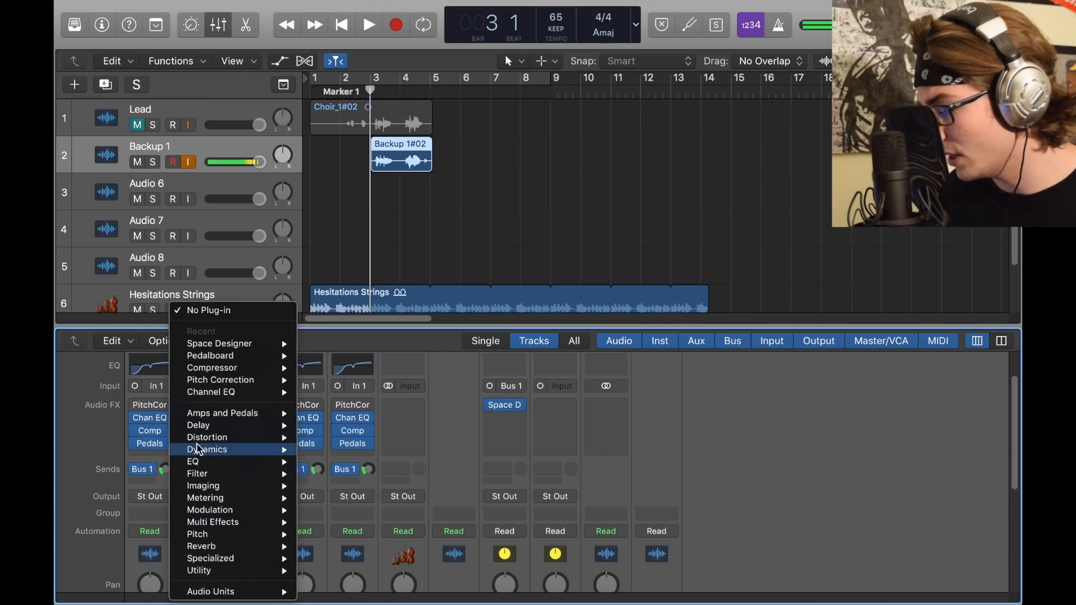
mouse_move(260, 422)
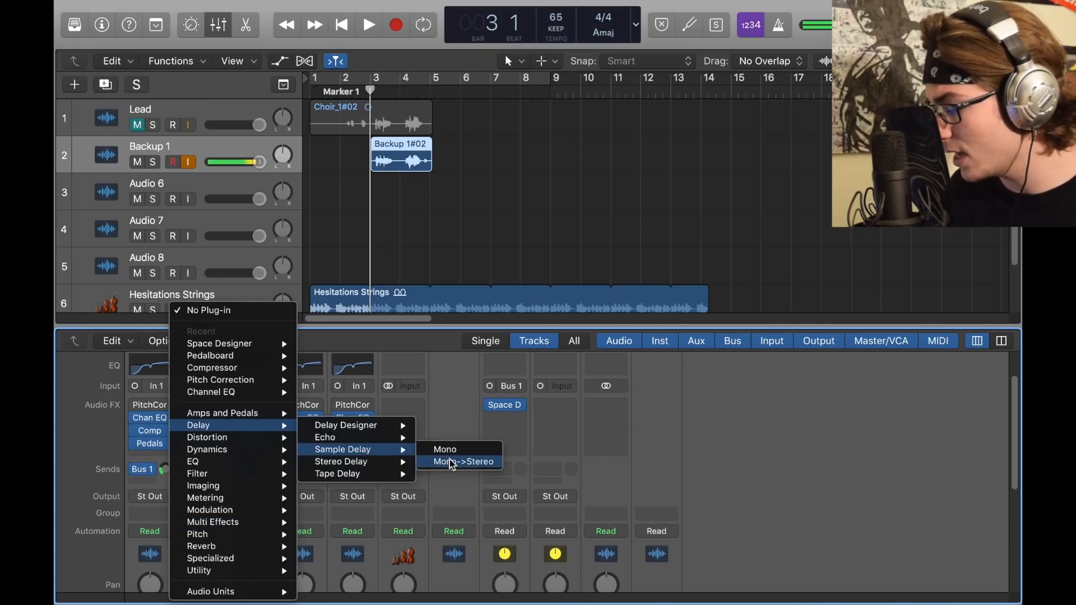
left_click(452, 464)
mouse_move(202, 137)
left_mouse_down()
mouse_move(209, 120)
mouse_move(202, 136)
left_mouse_up()
left_click(282, 157)
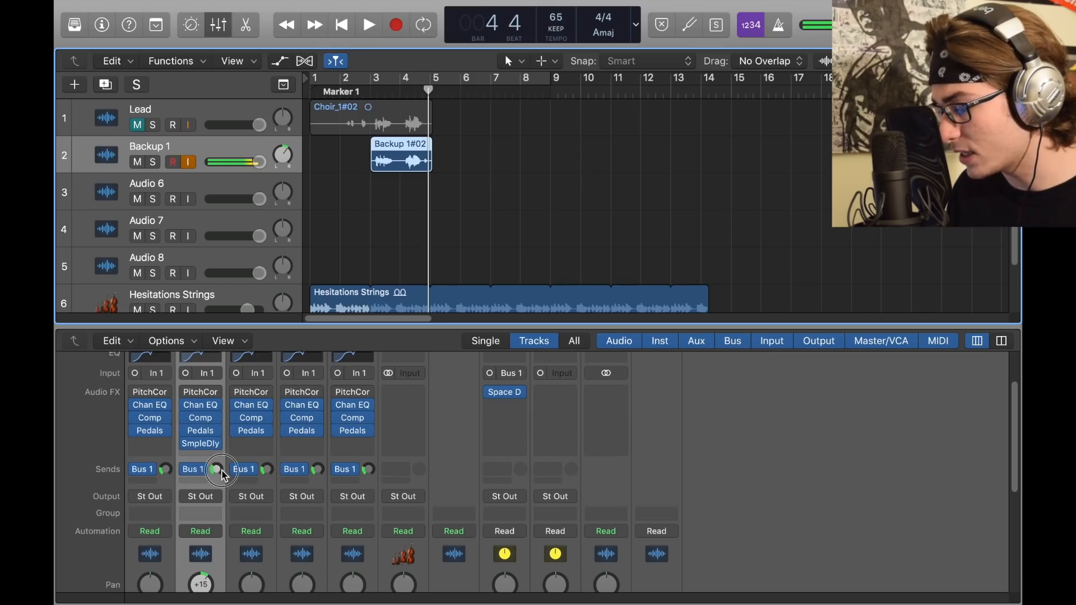
- Adjust the Bus 1 send and lower the volume of Backup 1, auditioning it with the unmuted Lead from bar 3
left_click_drag(225, 469, 224, 472)
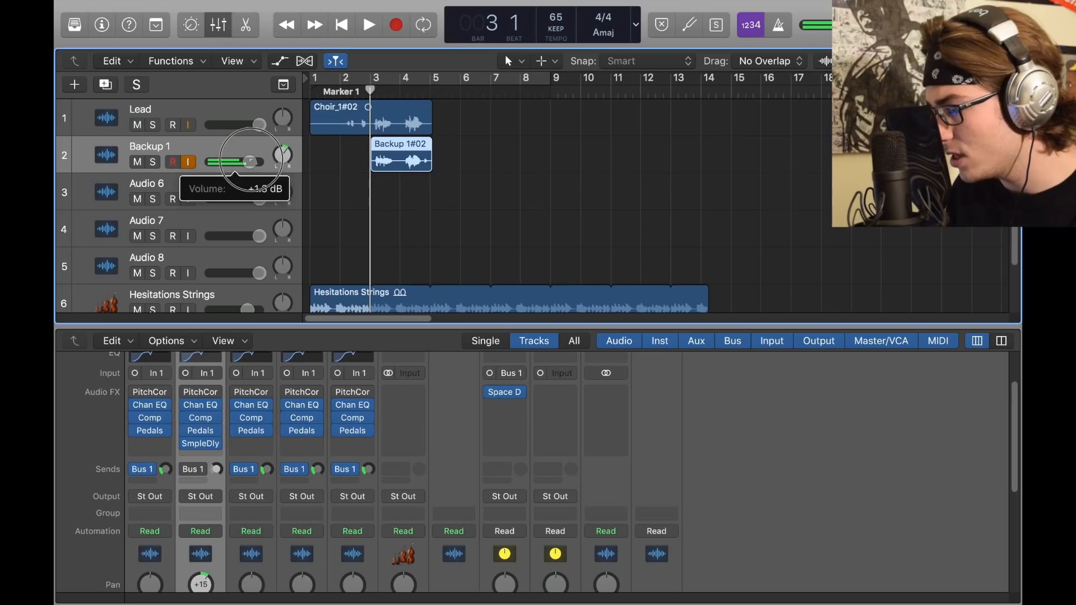
left_click_drag(255, 162, 245, 161)
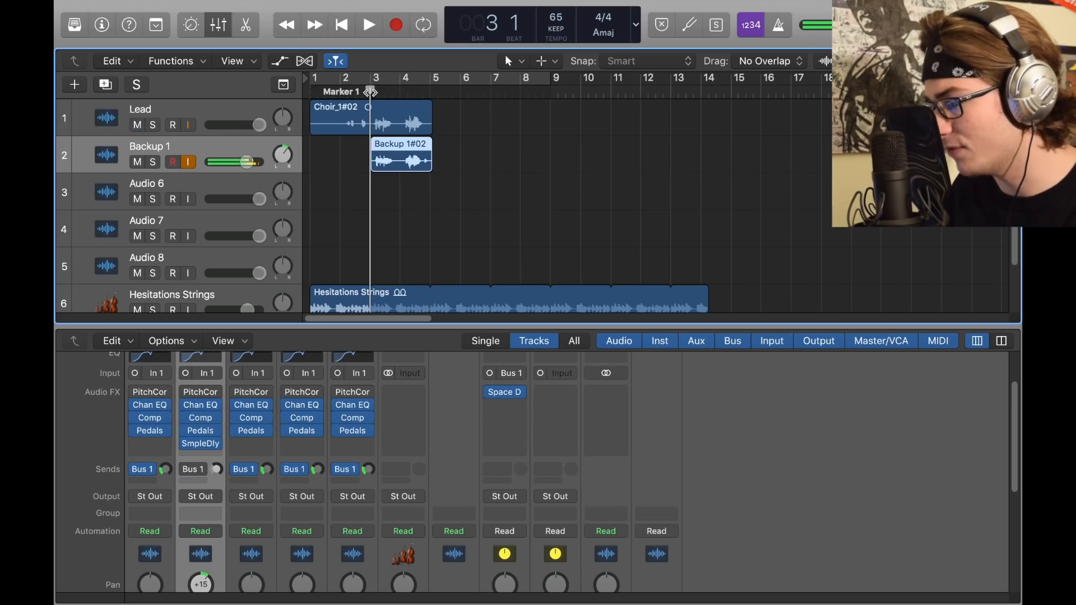
left_click_drag(370, 93, 372, 93)
key("space")
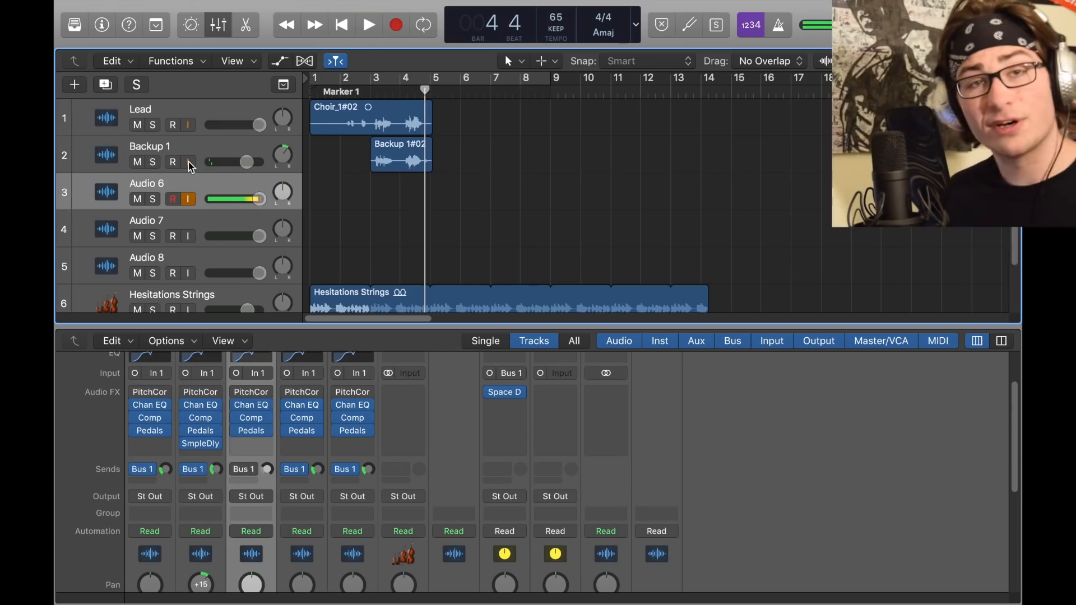
- Rename the Audio 6 track as Backup 1 and copy the first backup track's Sample Delay onto it
double_click(149, 185)
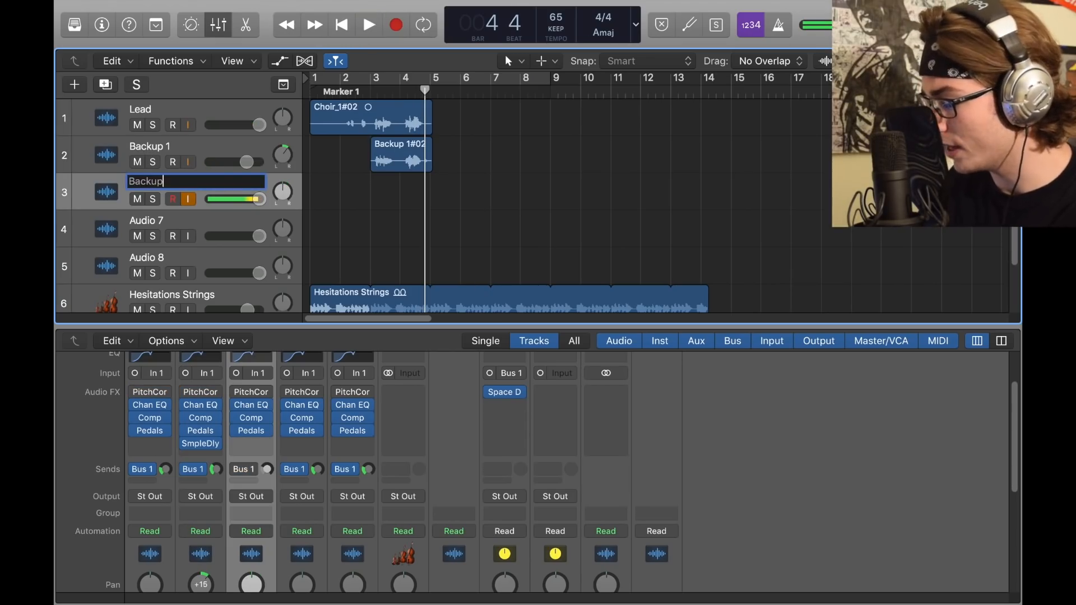
left_click(190, 154)
left_click_drag(201, 444, 251, 443)
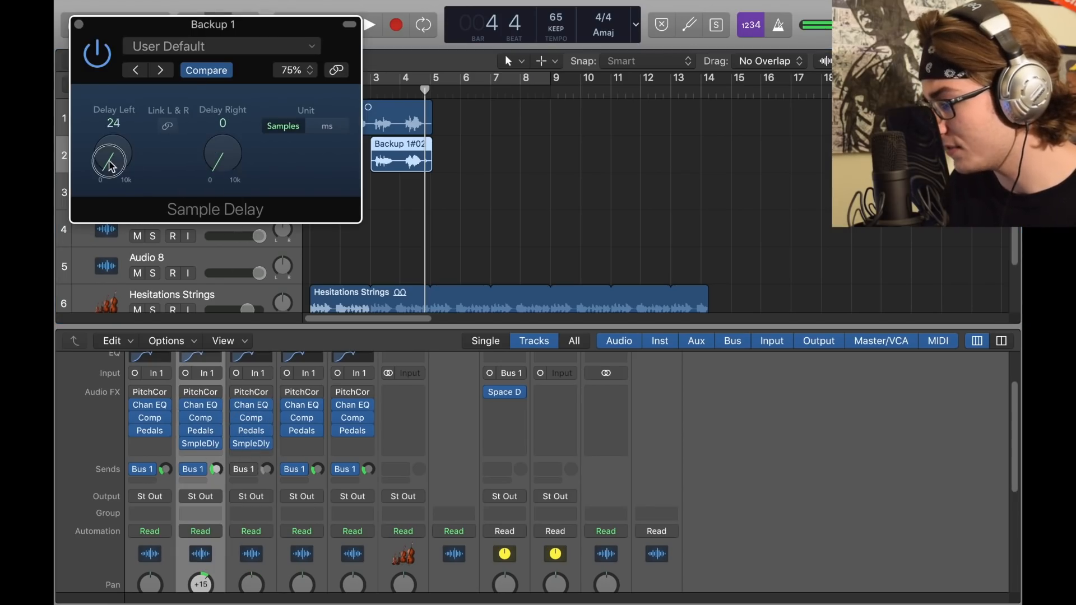
left_click(236, 453)
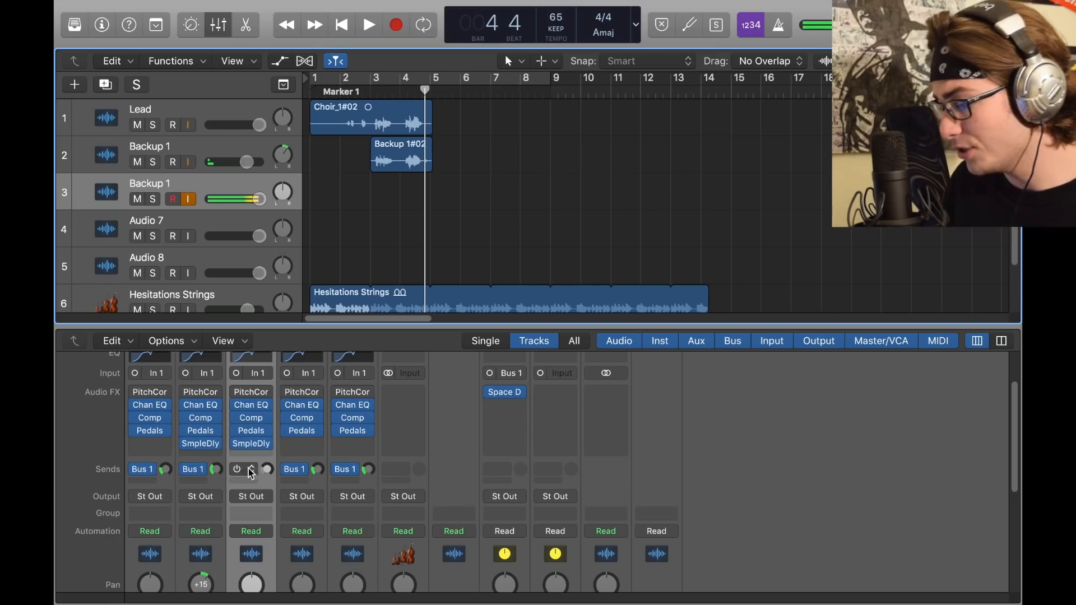
- Pan the second Backup 1 track to -15 and check its Sample Delay settings
left_click_drag(283, 193, 287, 205)
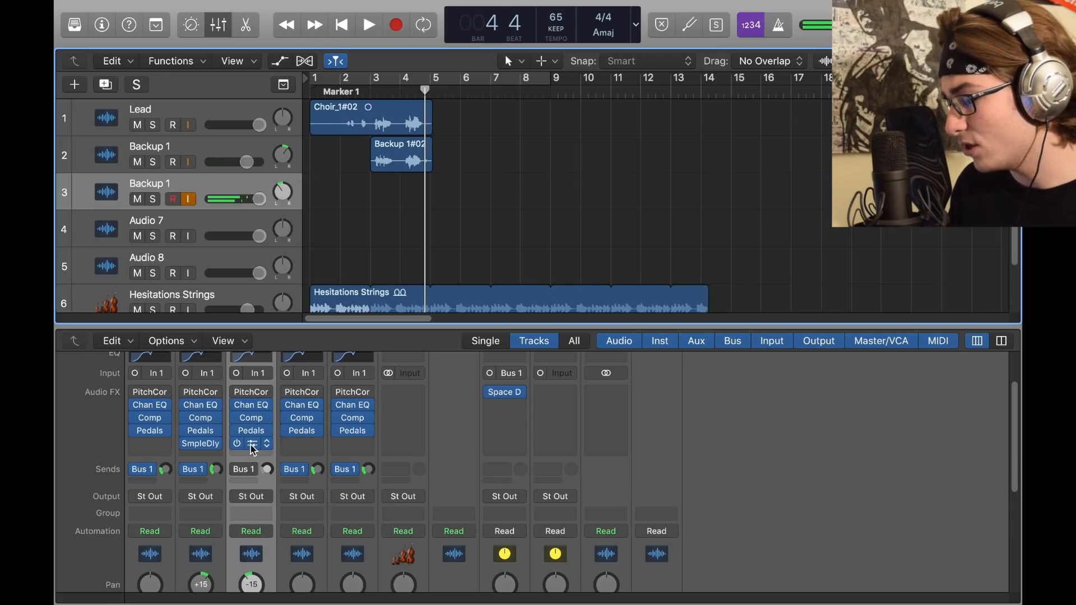
left_click(253, 444)
left_click(79, 24)
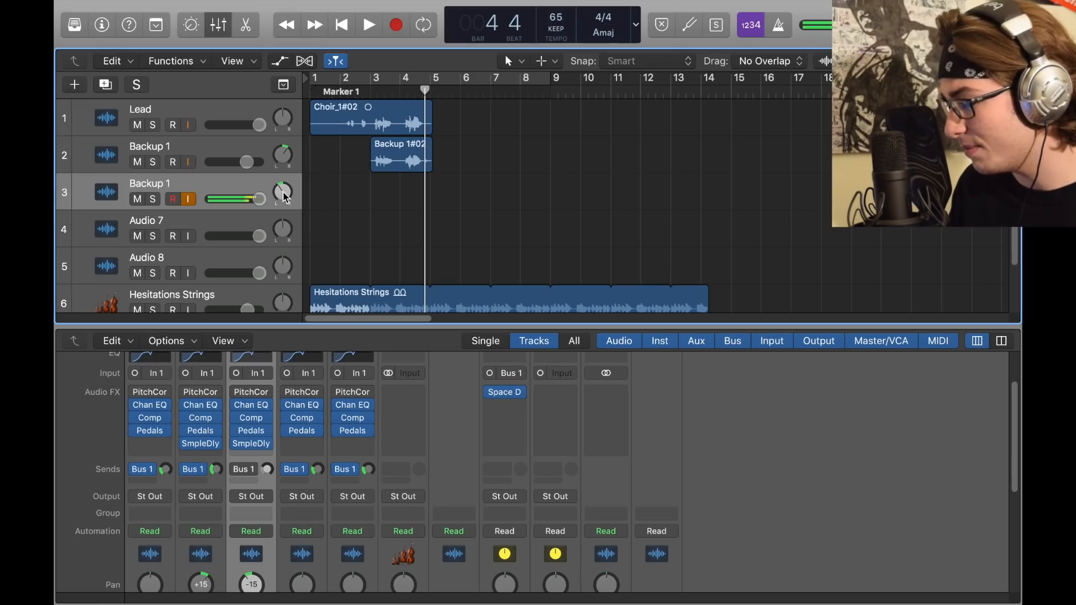
- Lower the second Backup 1 track's volume and record a backup vocal take on it from bar 3
left_click_drag(246, 199, 204, 194)
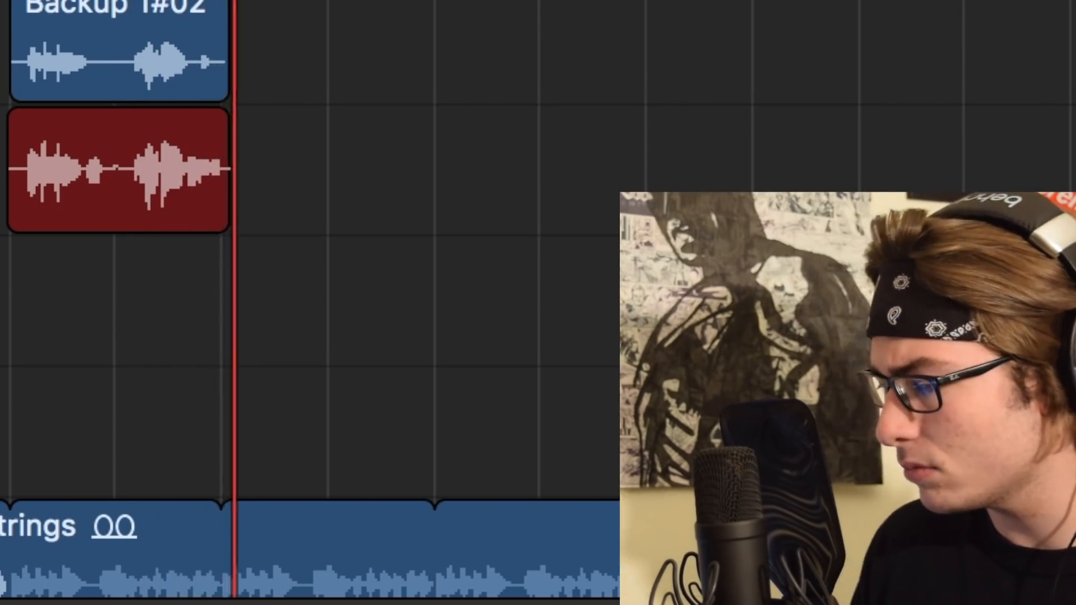
key("space")
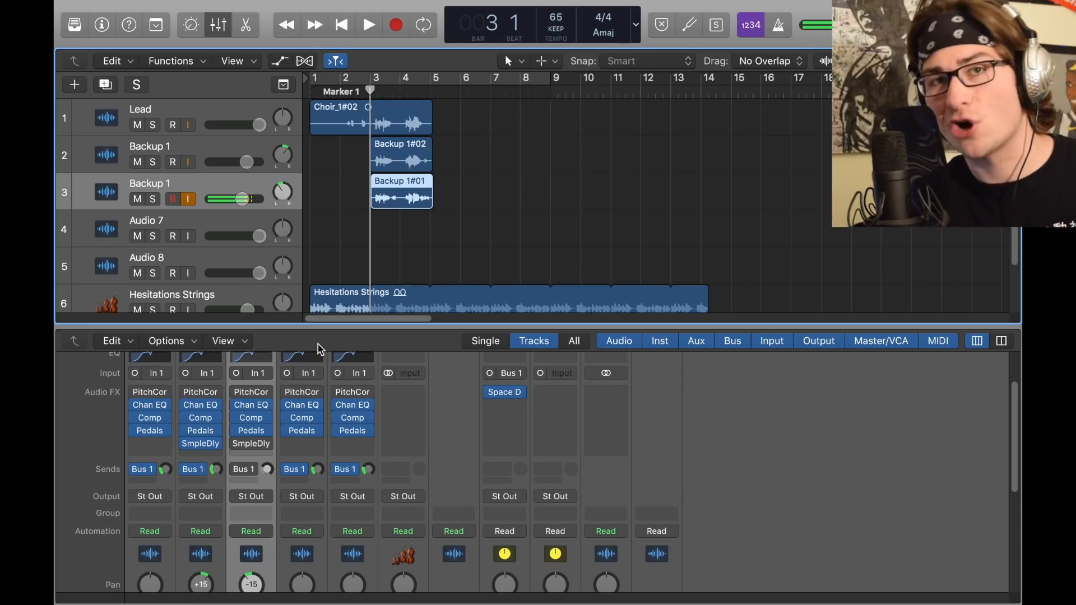
- Enable Pitch Correction on Lead and both backup tracks, and raise the second backup's Bus 1 send during playback
left_click(266, 469)
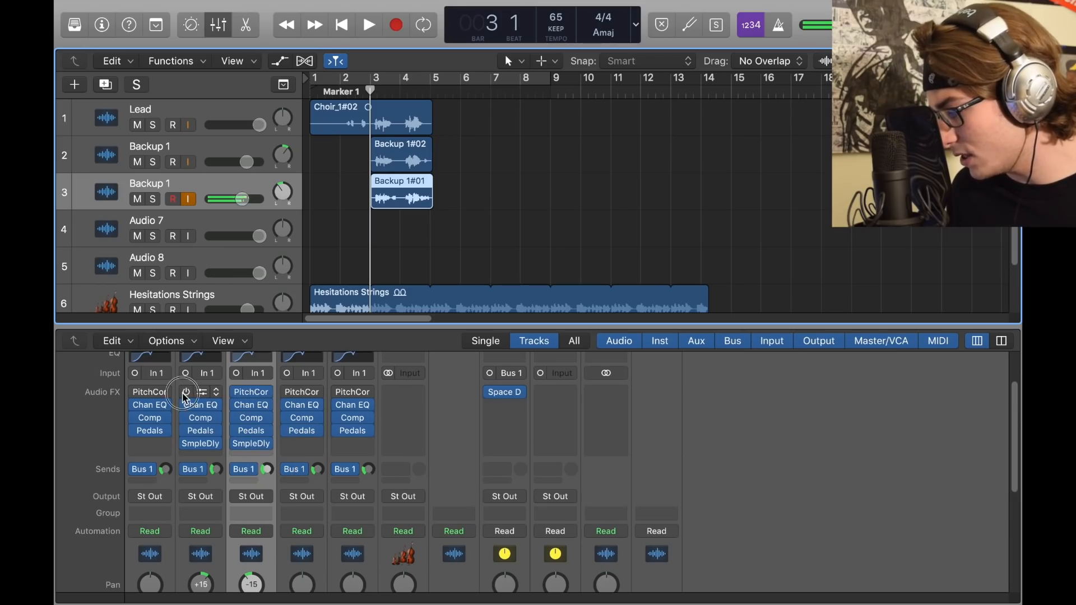
key("space")
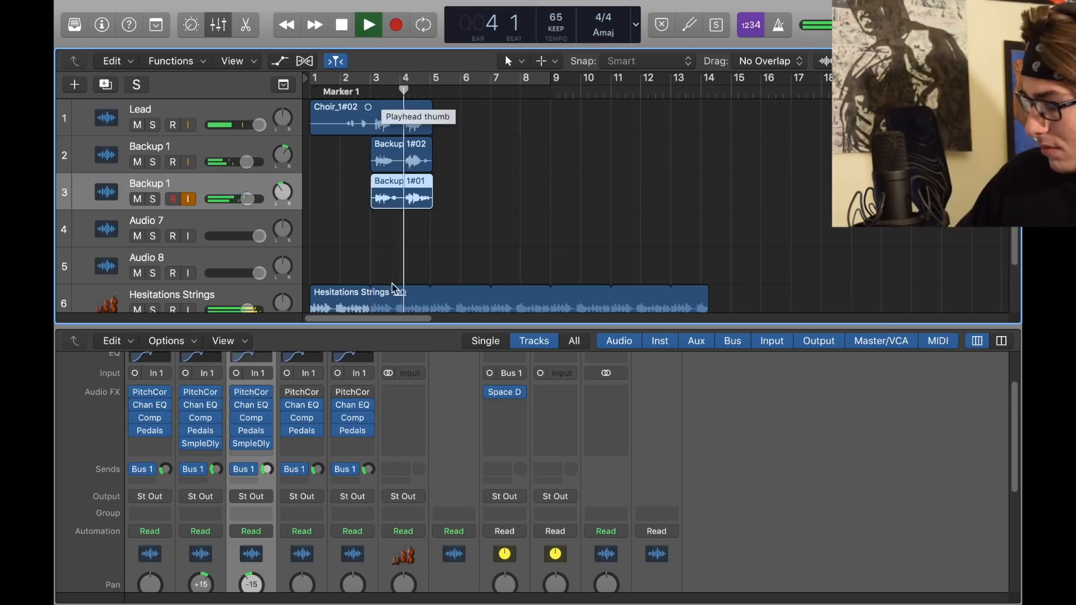
left_click_drag(267, 469, 271, 449)
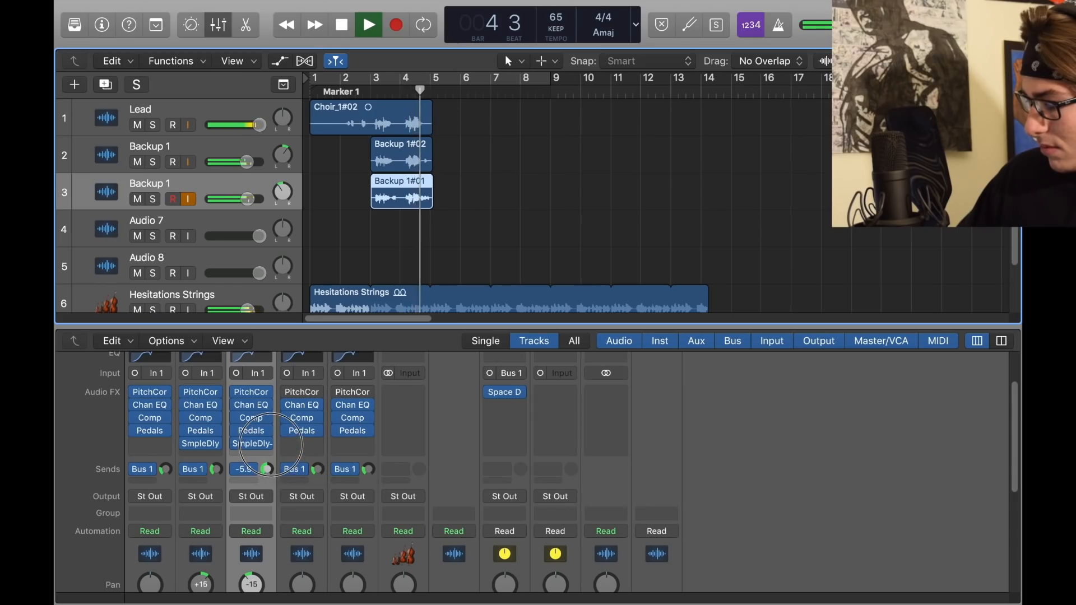
key("space")
- Rename the Audio 7 track as Deep and record a vocal take on it from bar 3 with the other vocals muted
left_click(286, 230)
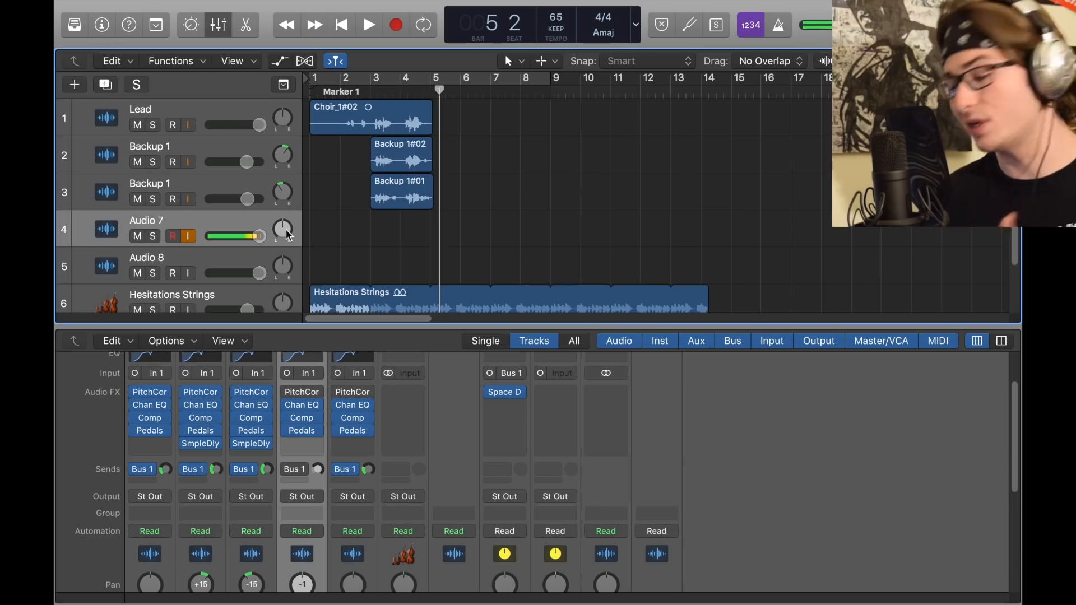
left_click(367, 91)
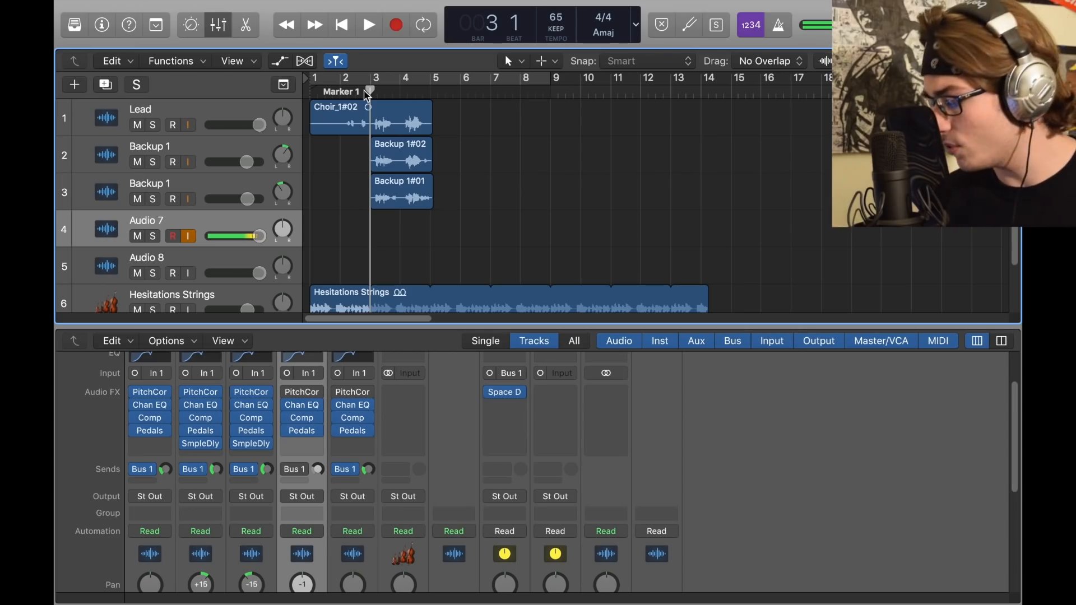
key("r")
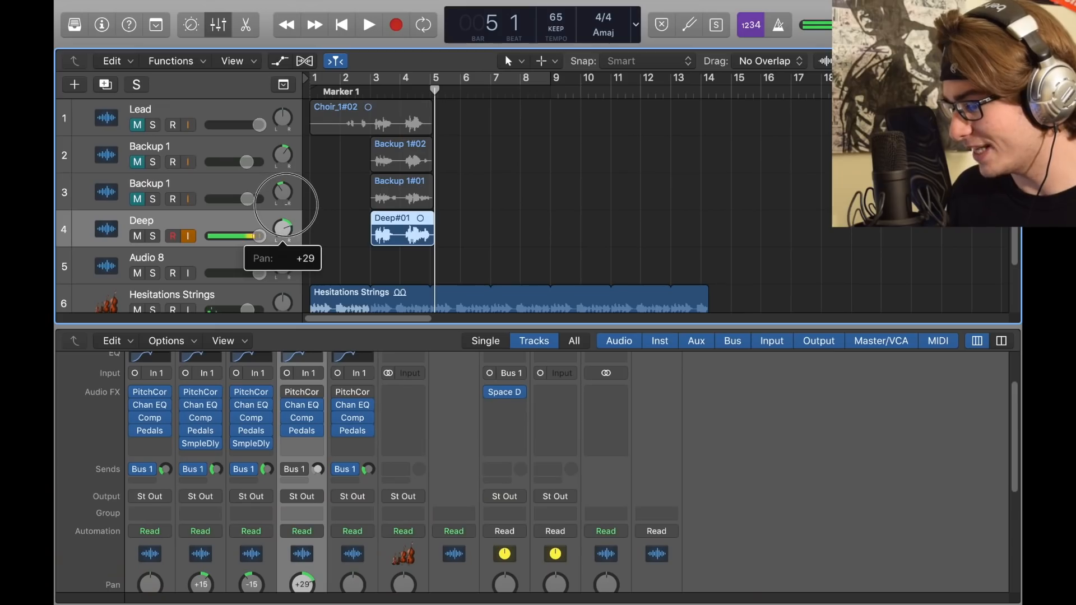
- Pan the Deep track to +30 with a Bus 1 send of about -9.2, and lower its volume
left_click_drag(286, 206, 285, 204)
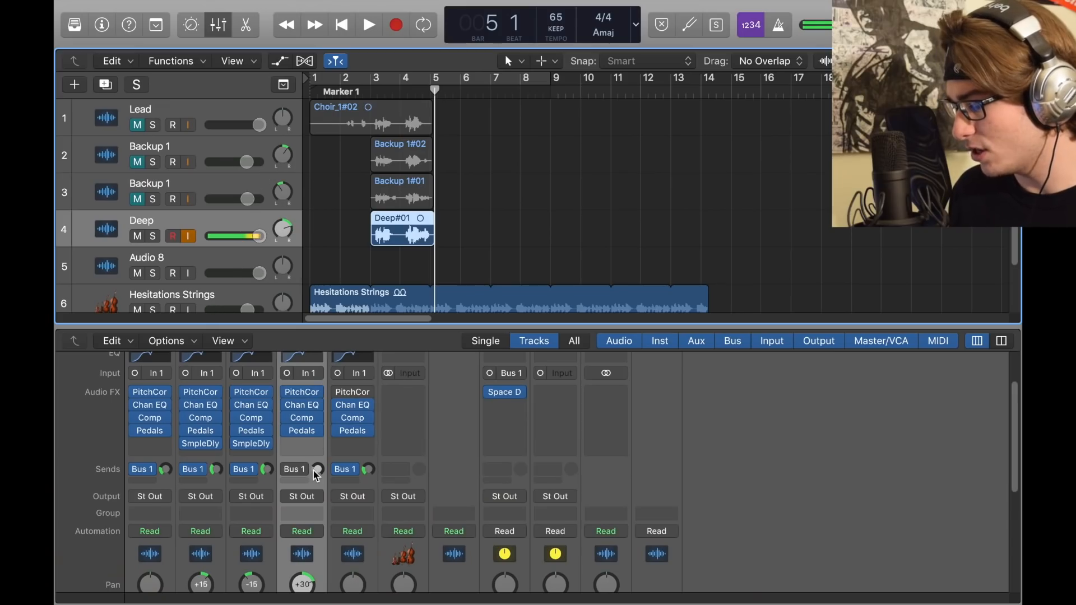
left_click_drag(317, 470, 321, 443)
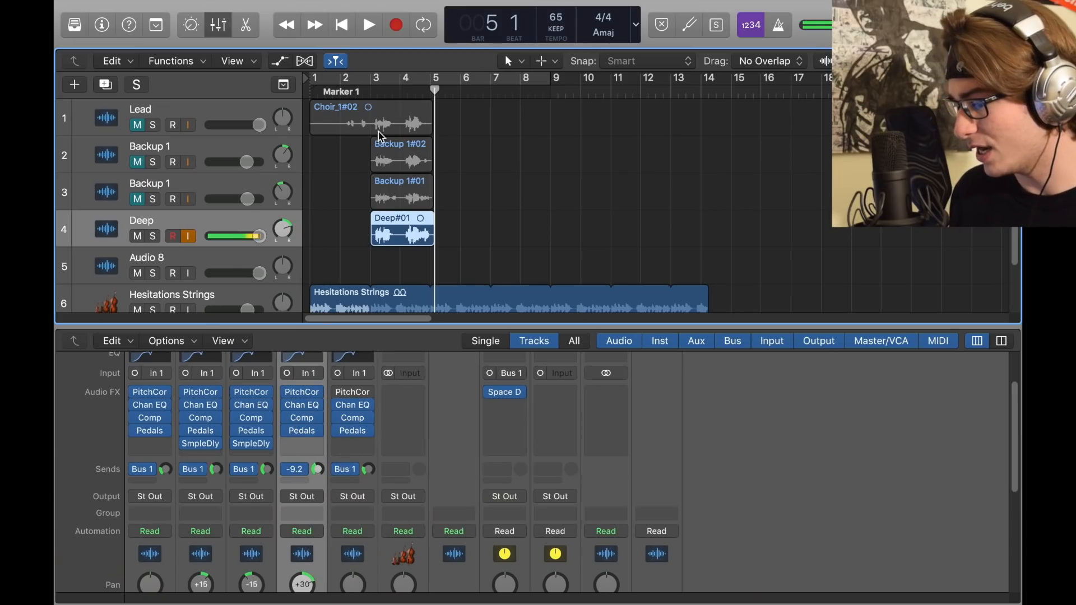
left_click(370, 95)
left_click_drag(252, 240, 249, 241)
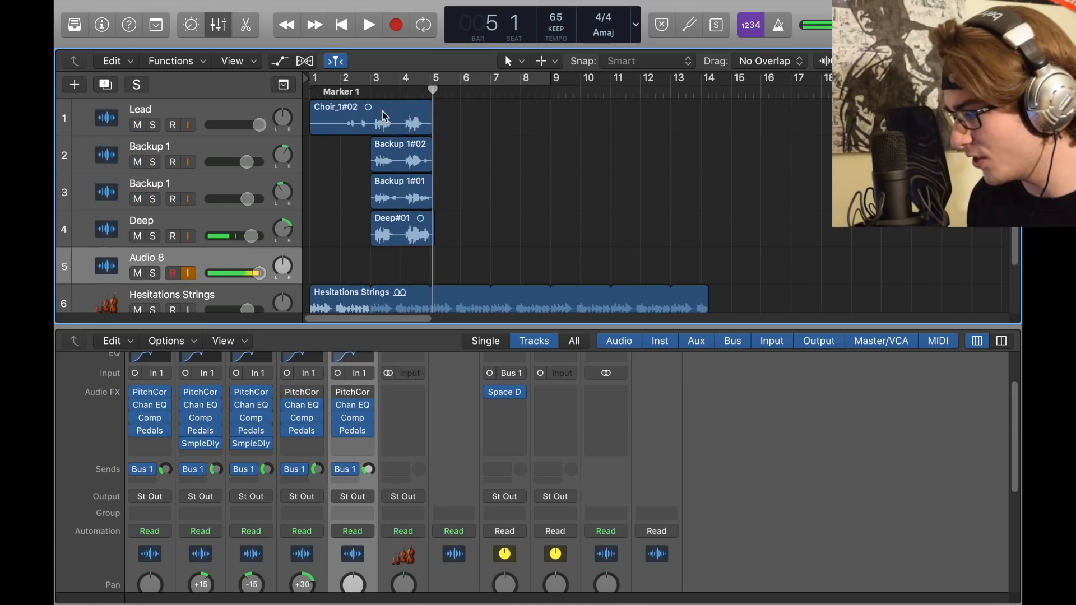
- Record a vocal take on Audio 8 from mid-bar 2 with the other vocals muted, and pan that track to -30
key("space")
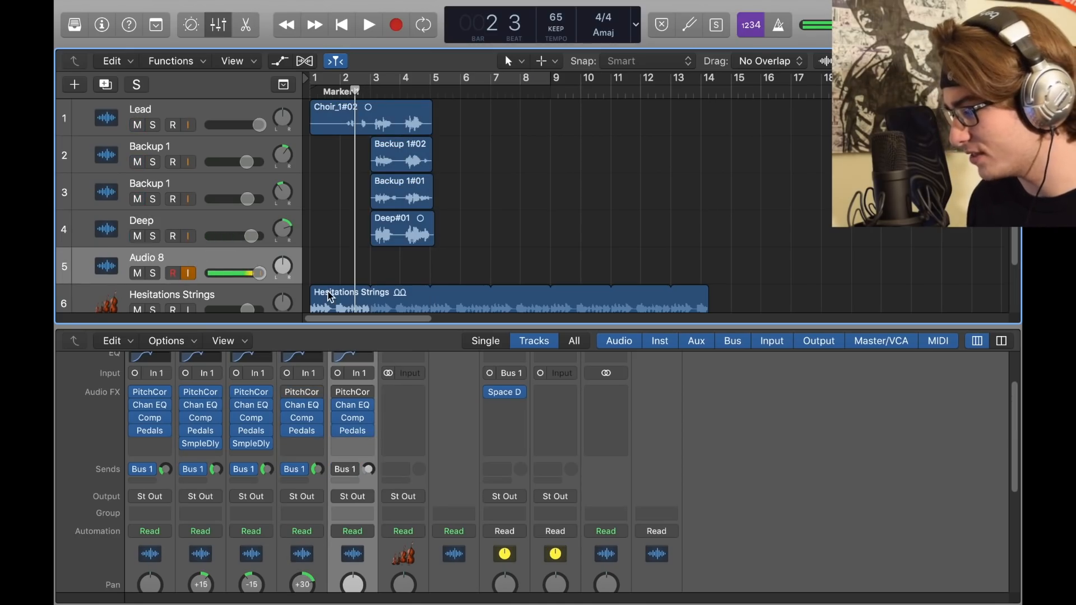
key("r")
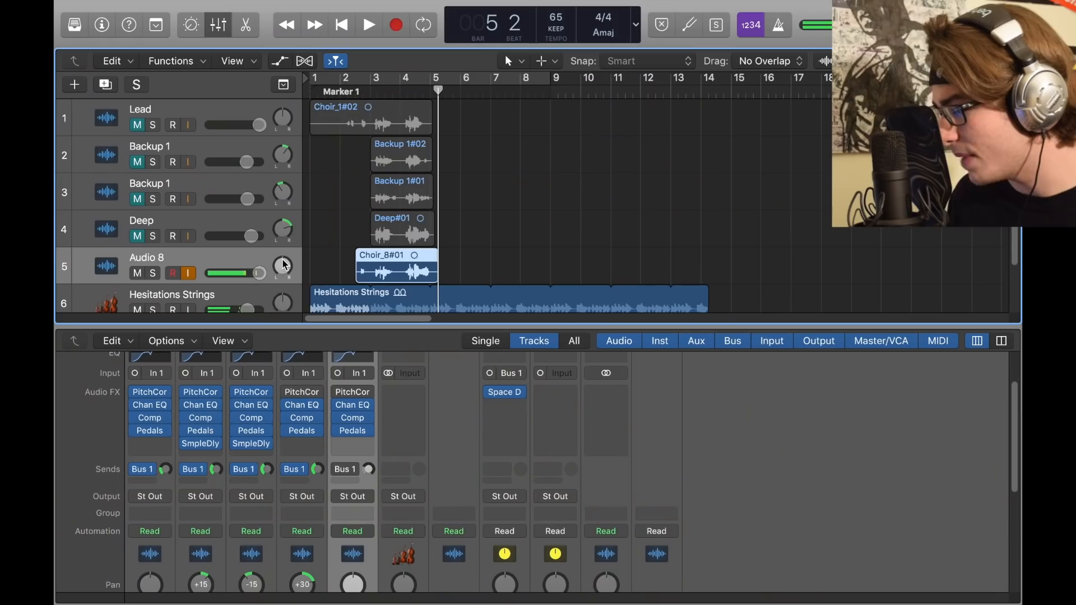
left_click_drag(284, 267, 293, 283)
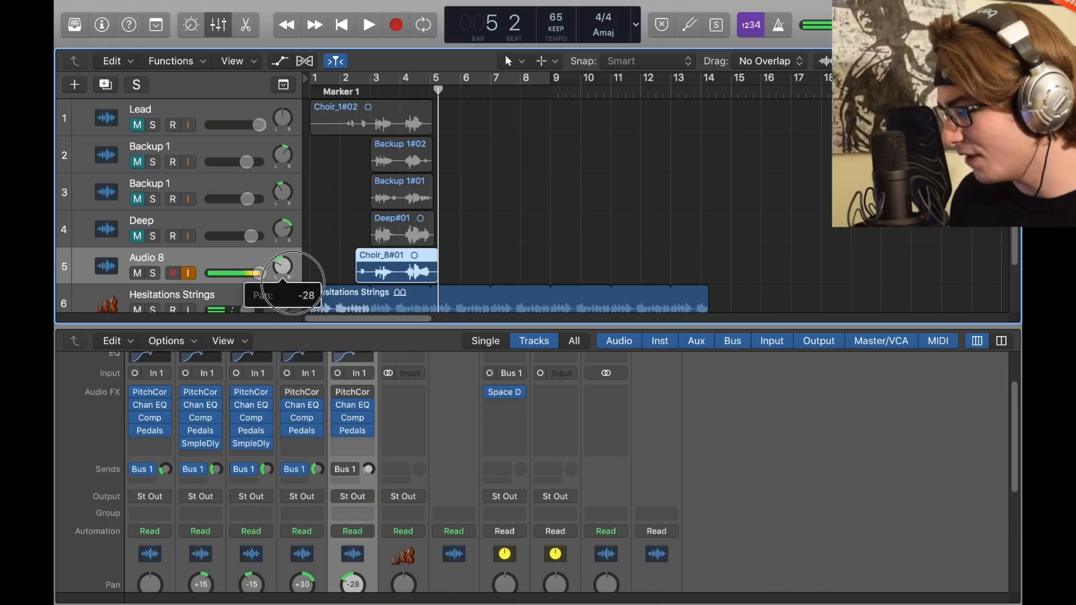
- Set the Audio 8 and Deep volumes to about +4 dB and raise Audio 8's Bus 1 send, checking the mix in playback
left_click(256, 272)
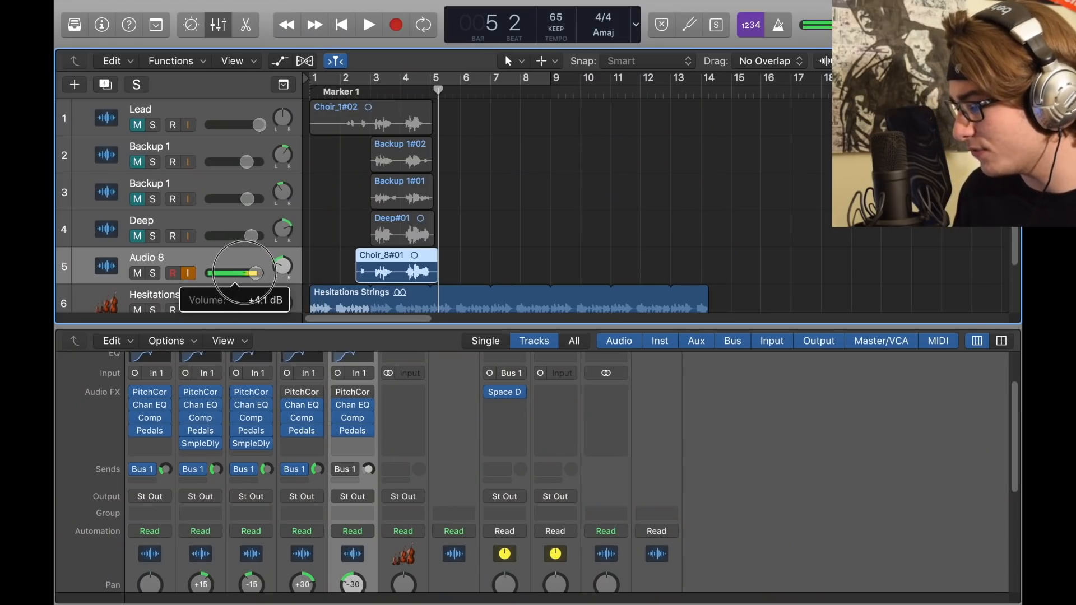
left_click_drag(251, 236, 253, 235)
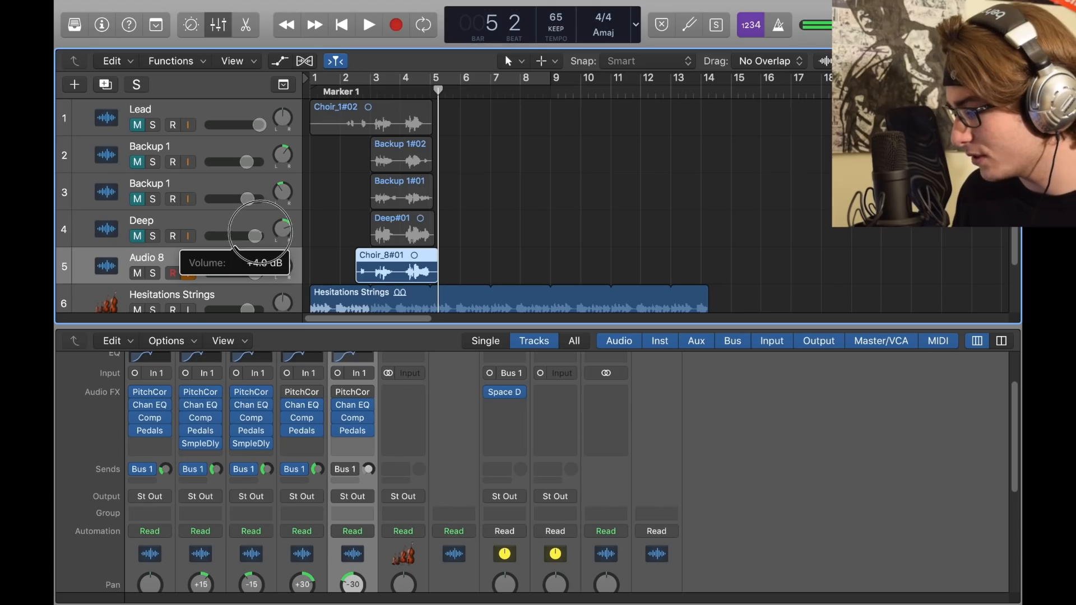
left_click_drag(369, 470, 374, 466)
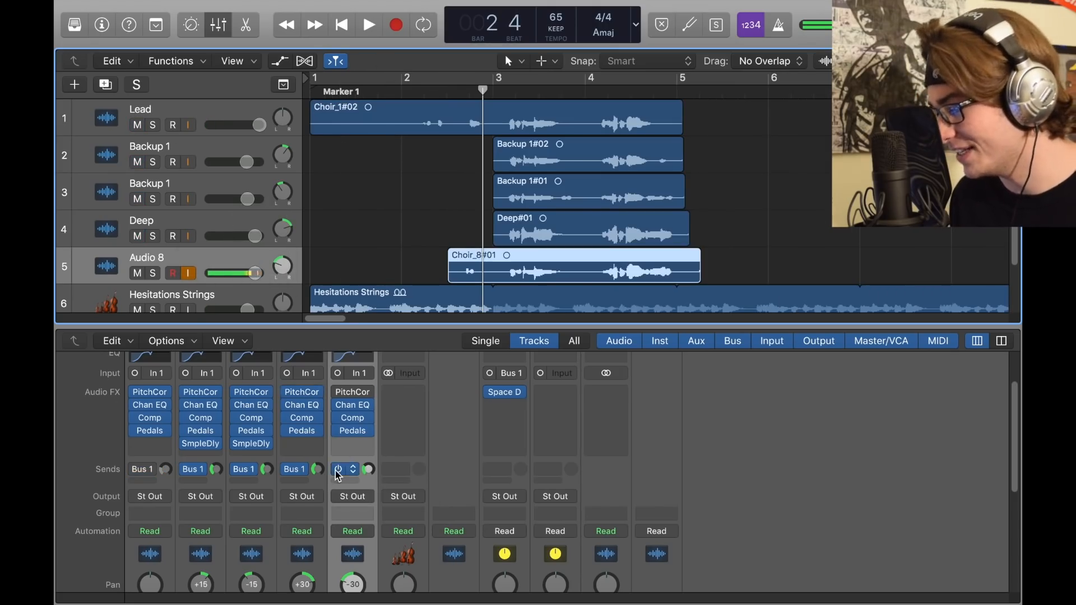
key("space")
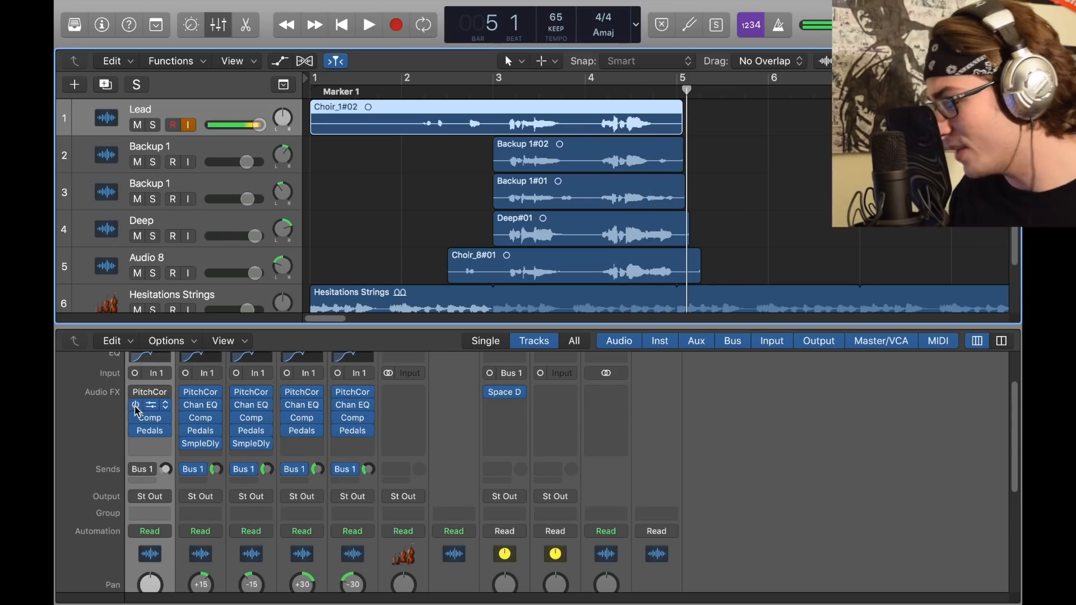
- Solo the second Backup 1 track, listen to it, and set its Channel EQ high shelf to +4.0 dB at 6700 Hz
scroll(135, 411, "up", 2)
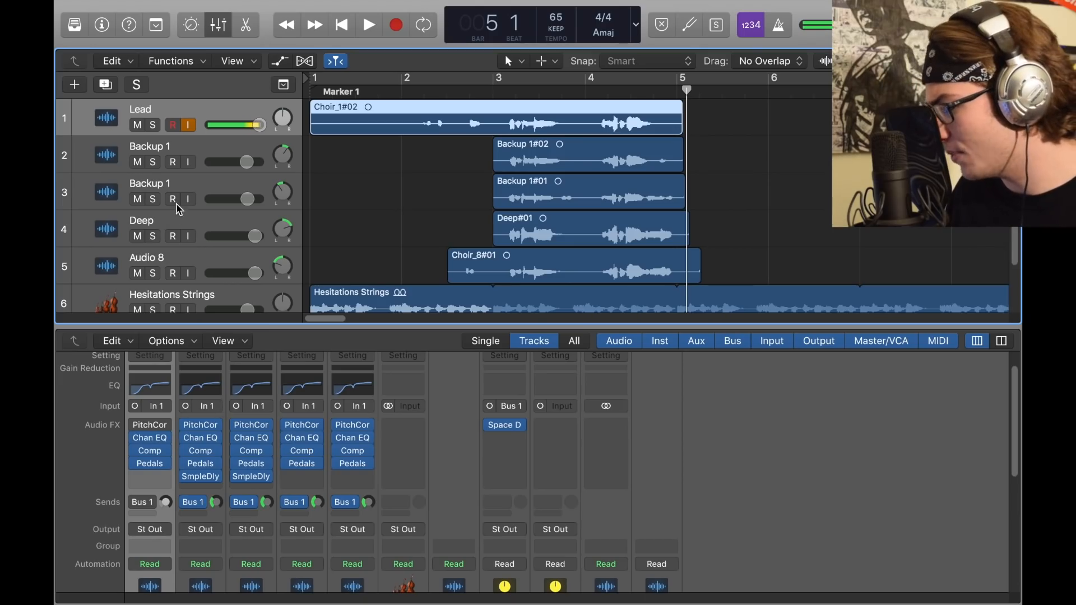
left_click(192, 201)
left_click(157, 200)
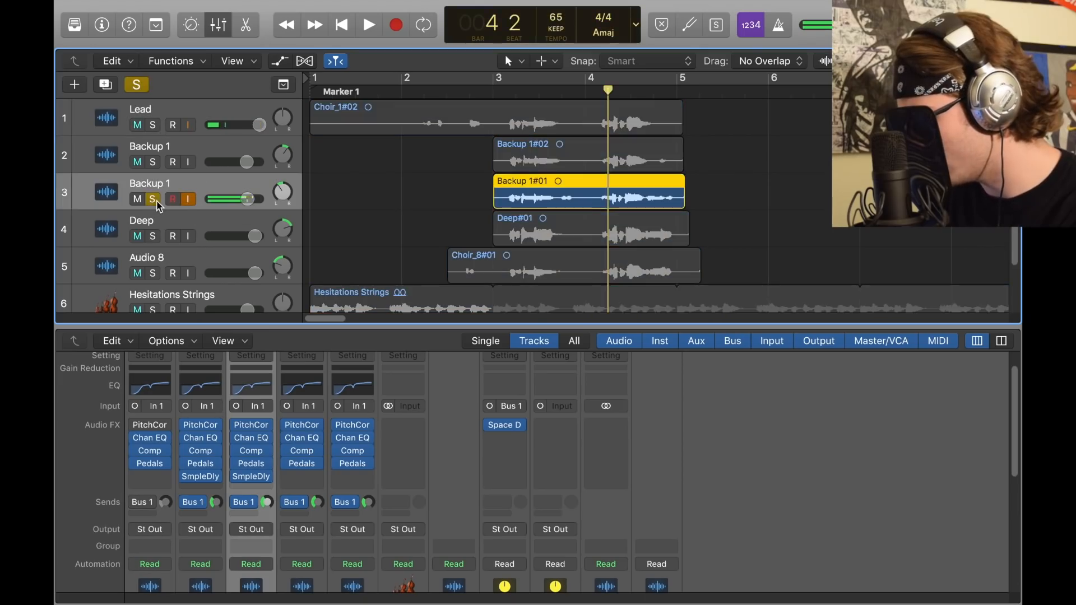
key("space")
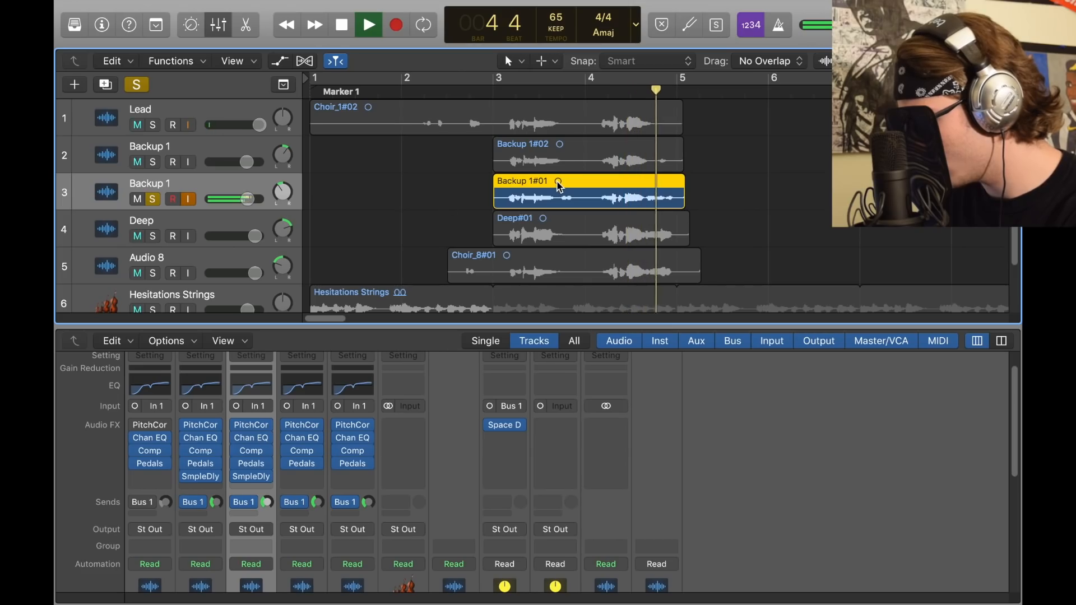
key("space")
left_click(258, 394)
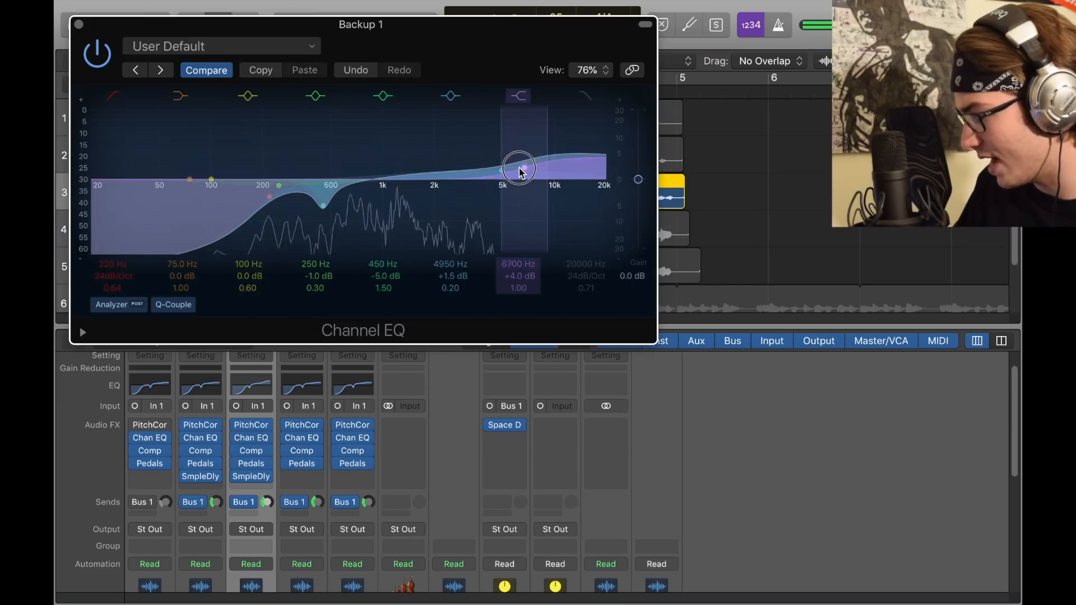
left_click(79, 24)
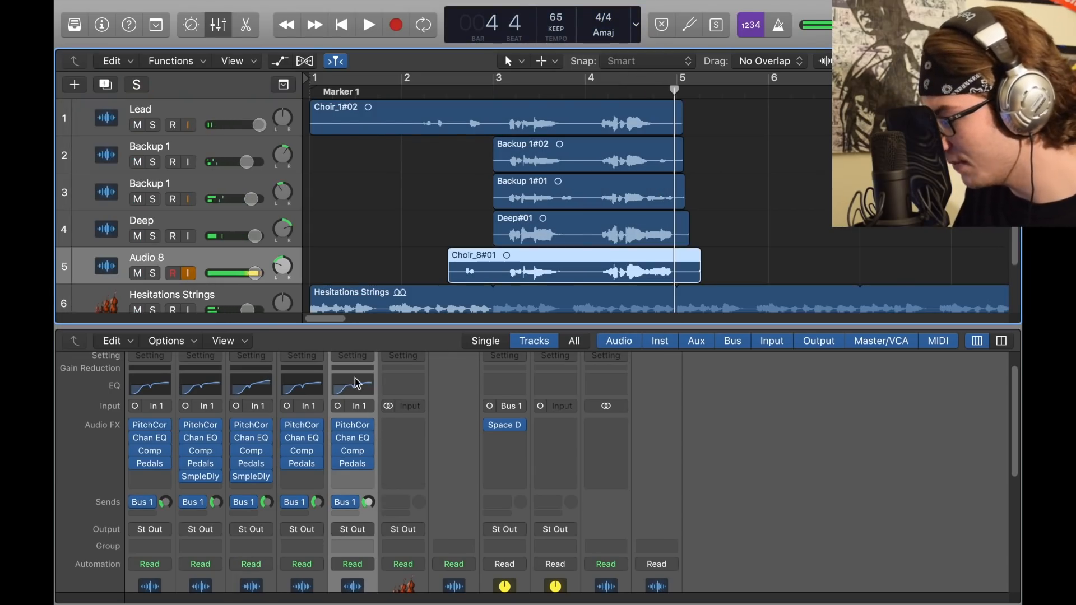
- Raise the 4950 Hz band of Audio 8's Channel EQ to +3.5 dB
left_click(355, 384)
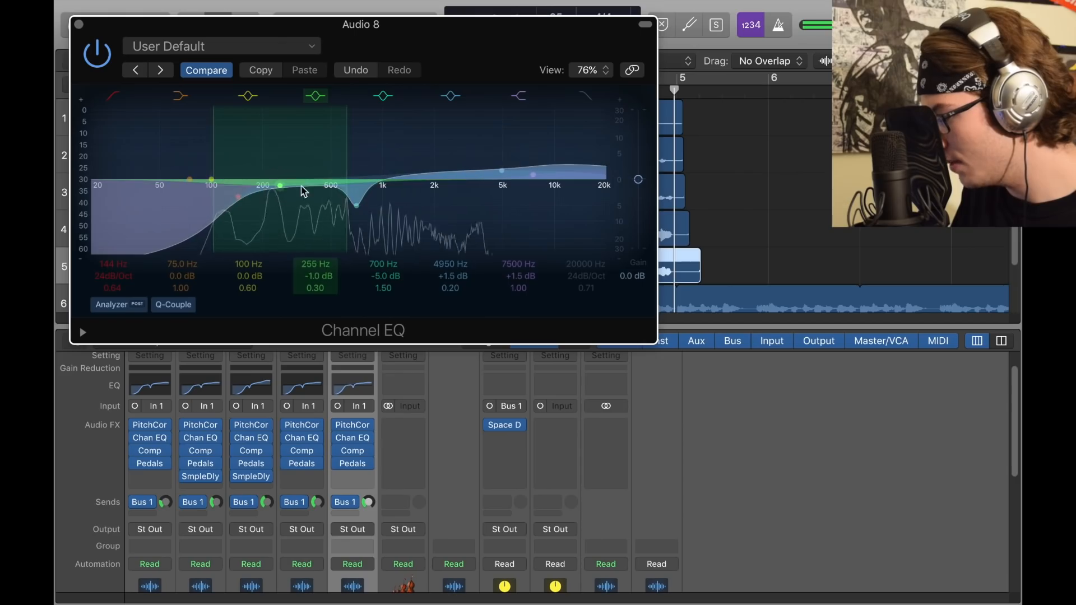
left_click_drag(502, 170, 502, 161)
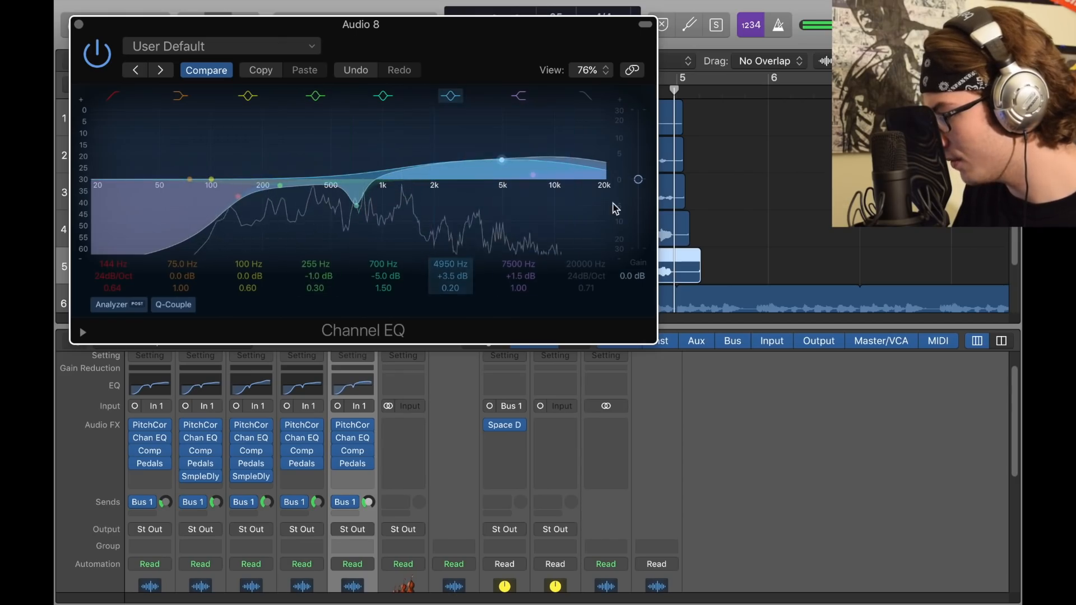
left_click(79, 25)
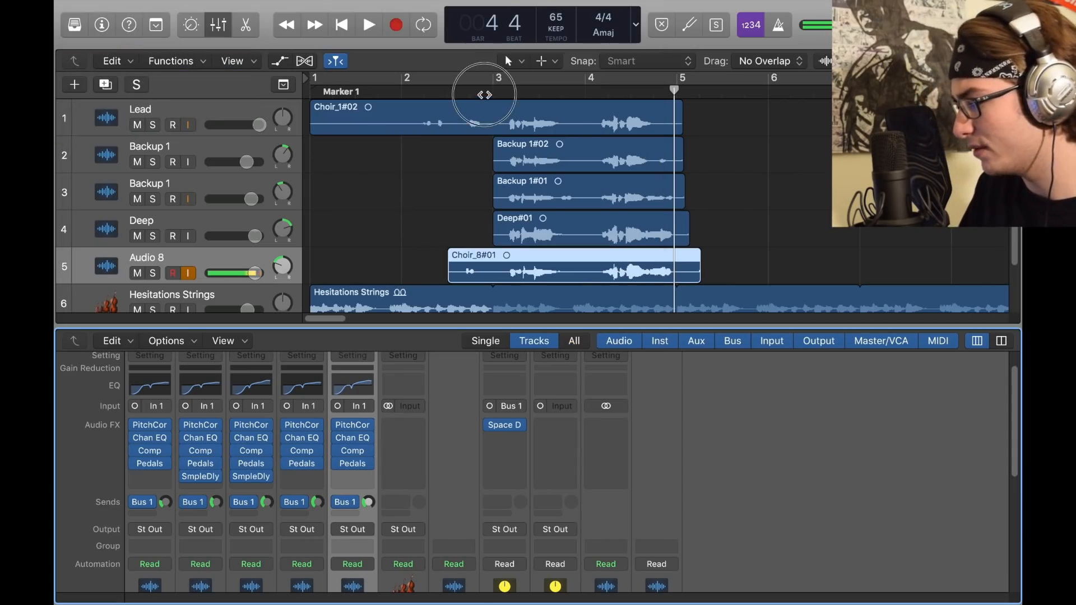
- Play back all vocal layers with the strings from just before bar 3 to check the mix
left_click(484, 95)
key("space")
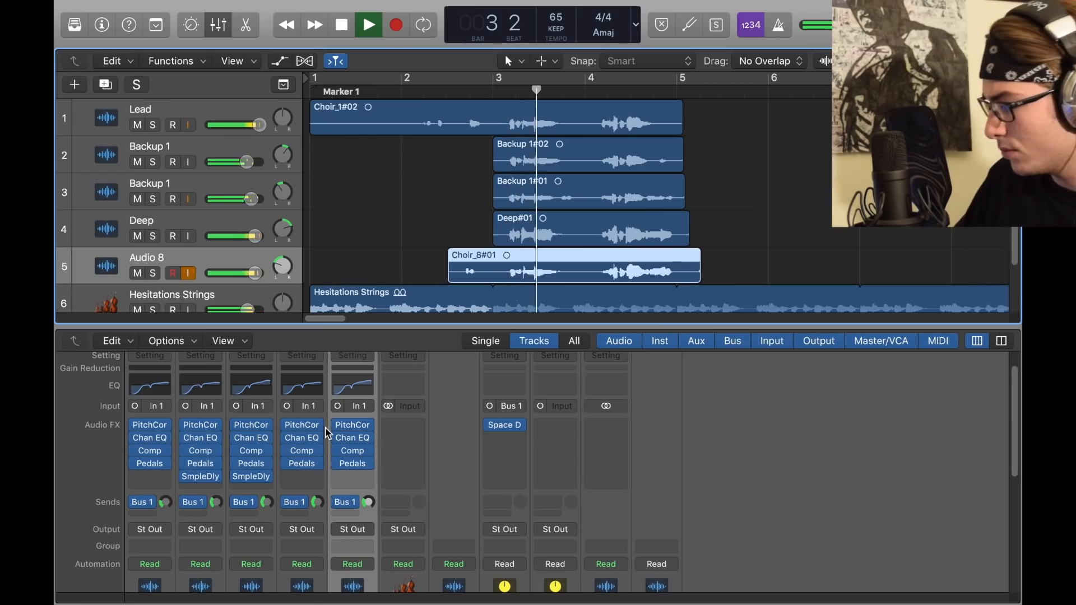
scroll(335, 447, "down", 2)
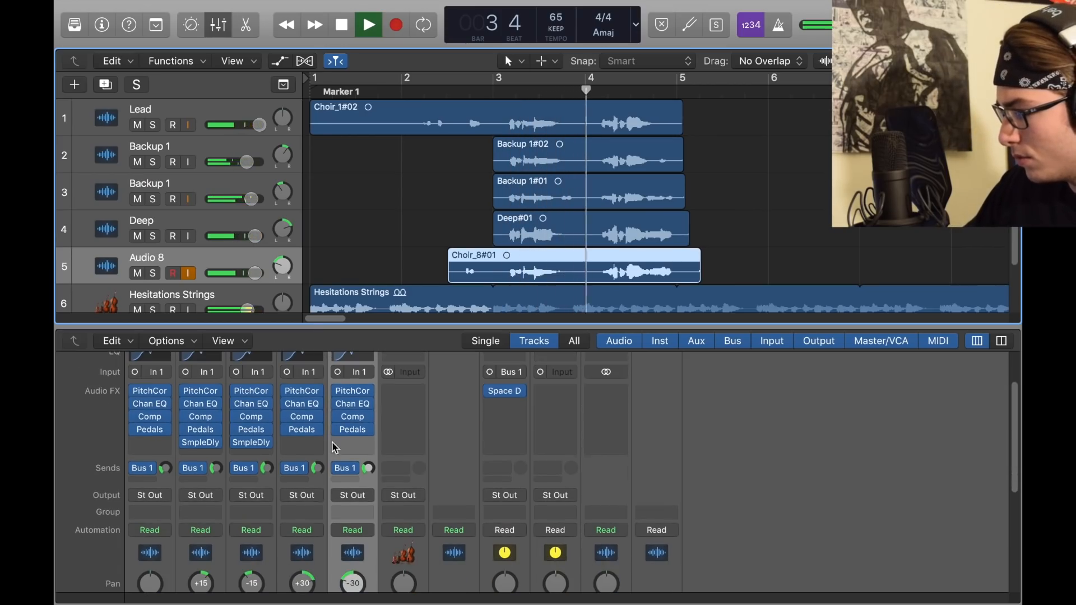
scroll(392, 224, "down", 2)
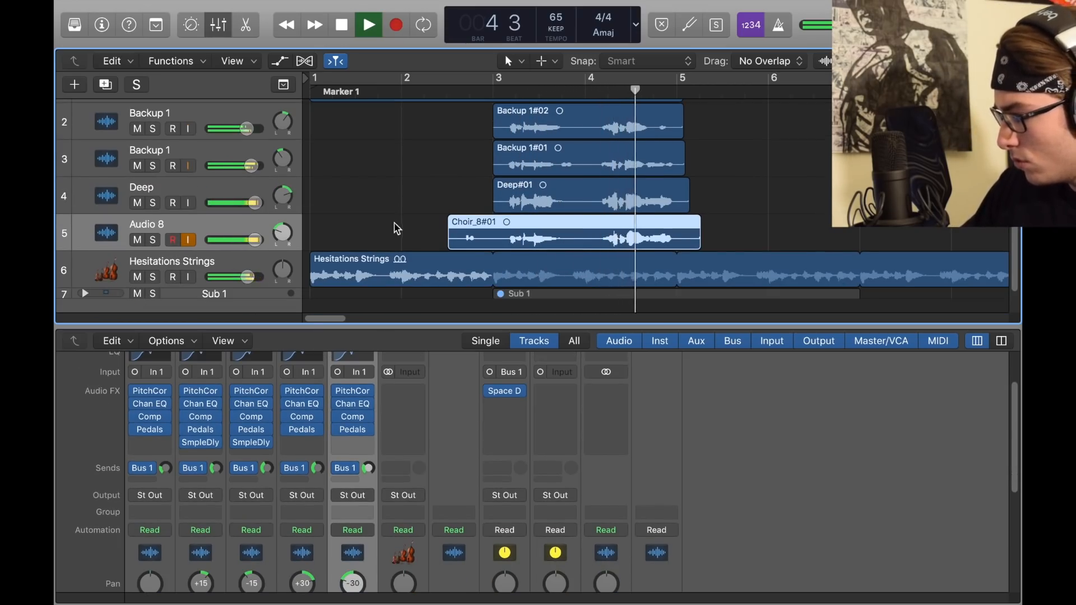